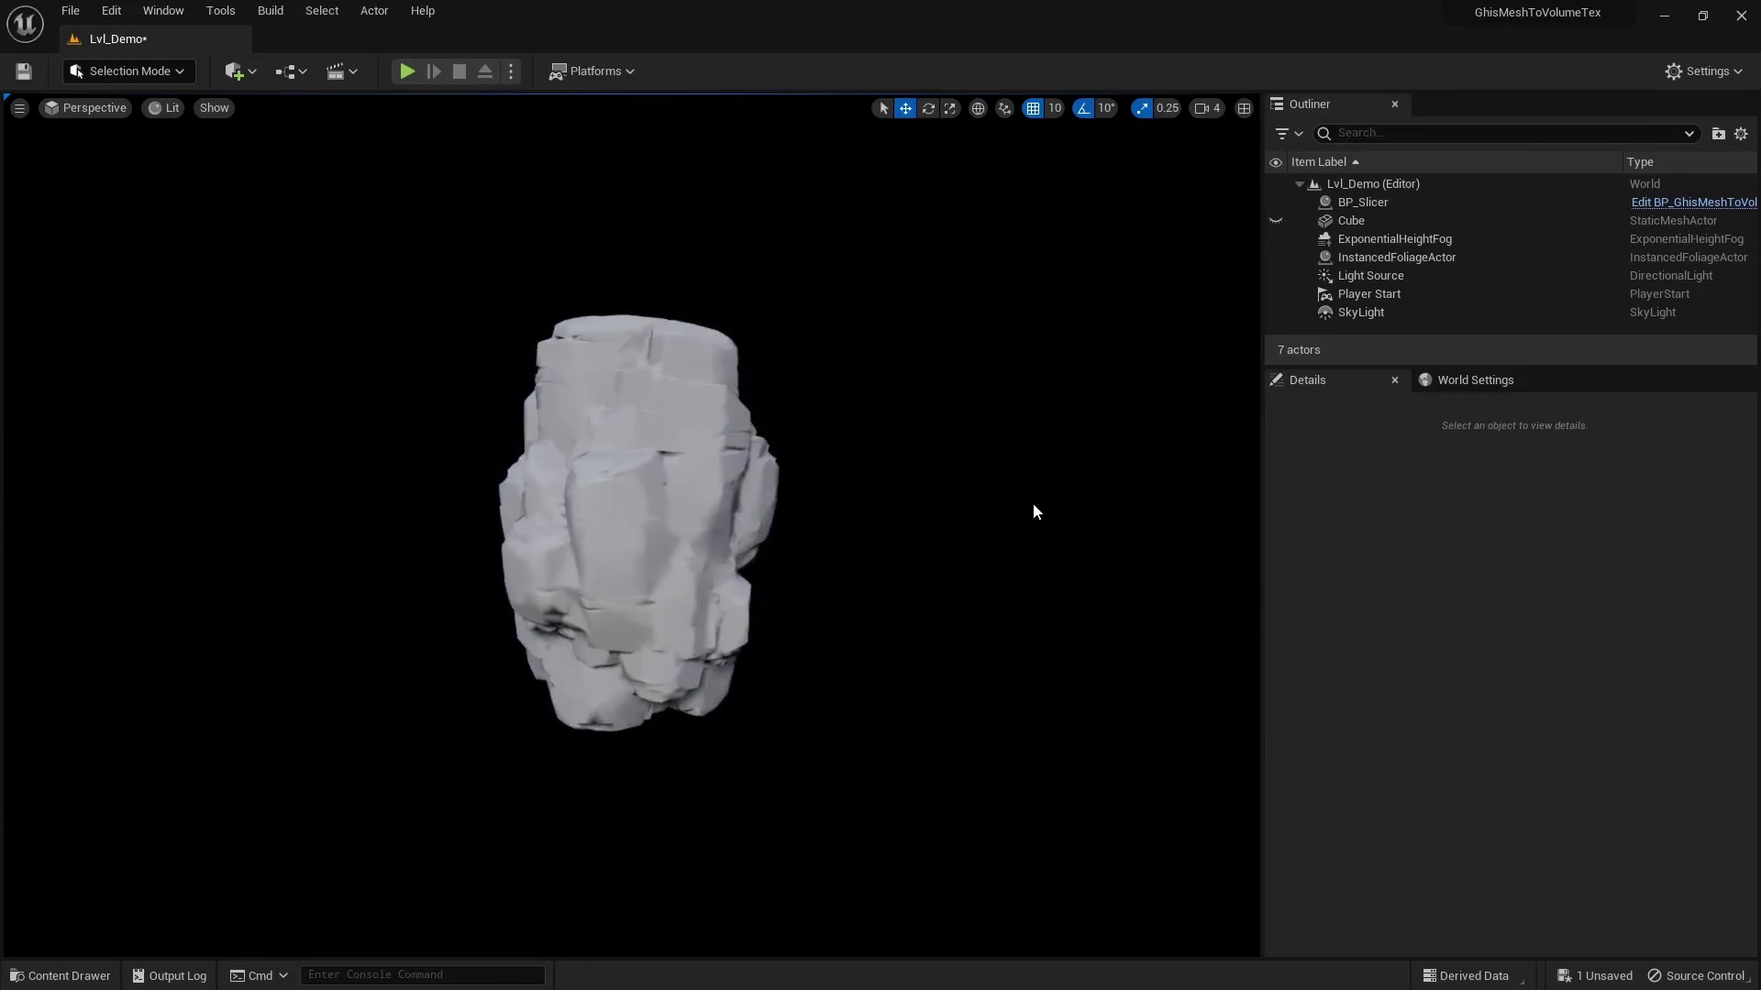
- Toggle BP_Slicer and Cube visibility to compare the rock mesh and volume, ending with Cube hidden
click(1275, 201)
click(1276, 220)
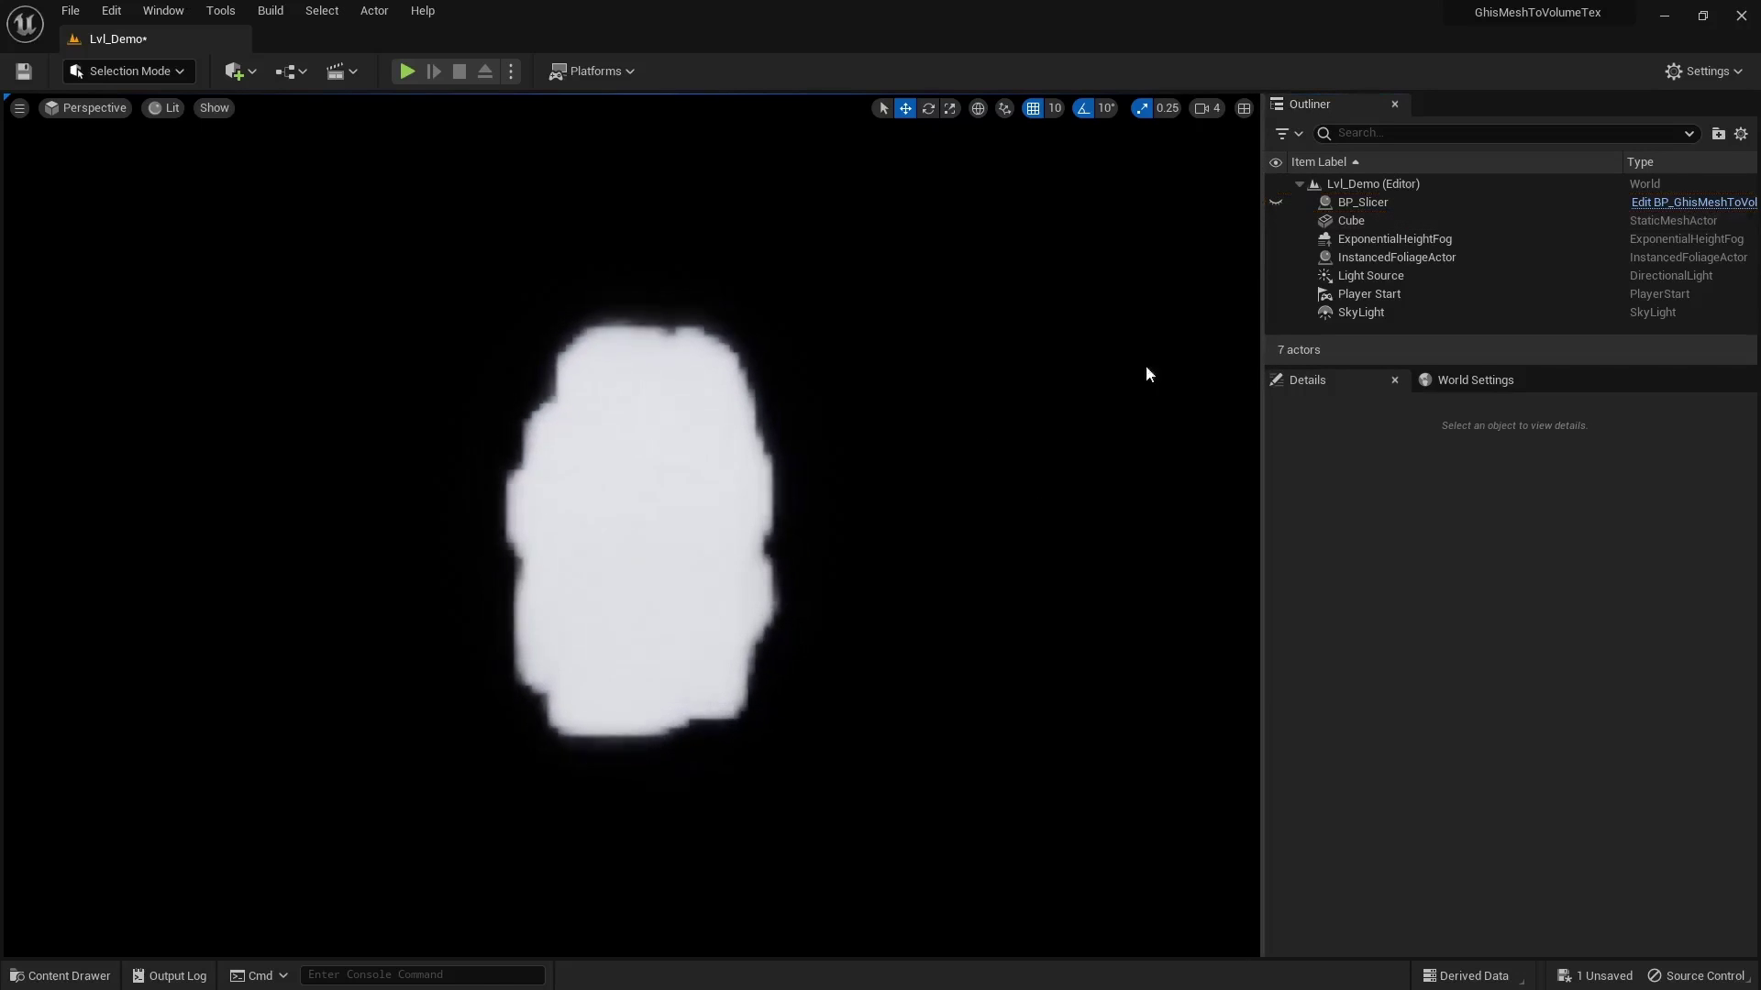
click(1276, 202)
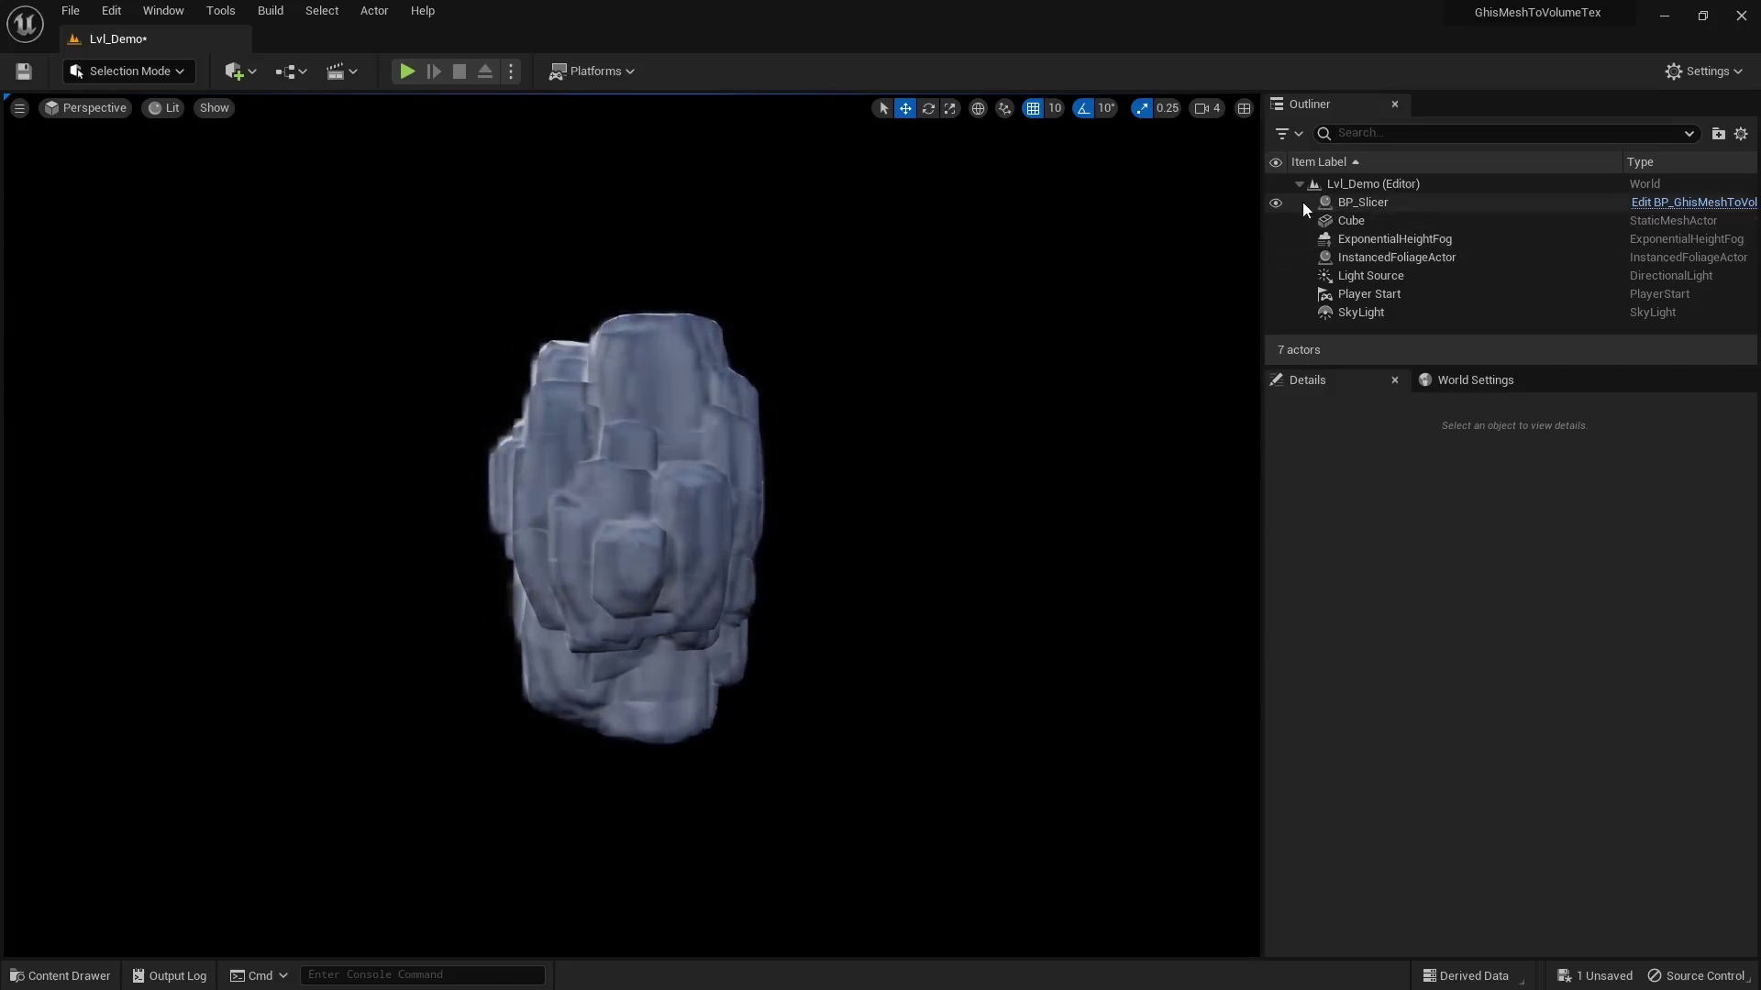
click(1275, 203)
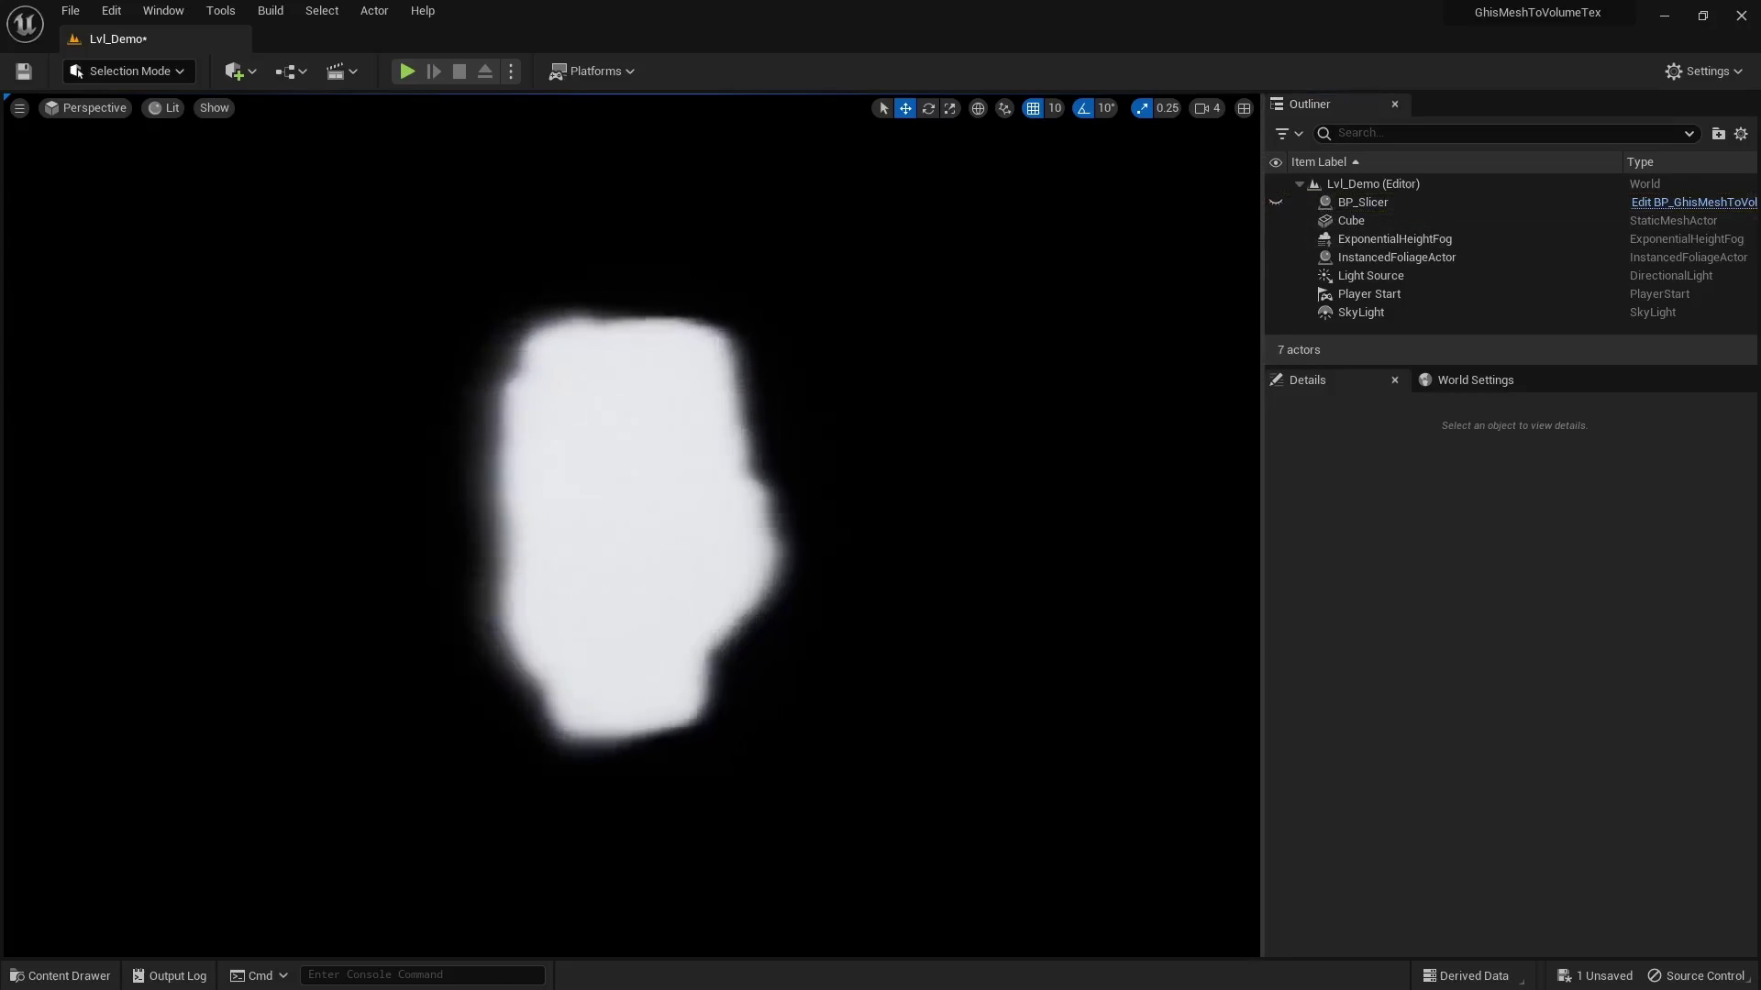
click(1274, 202)
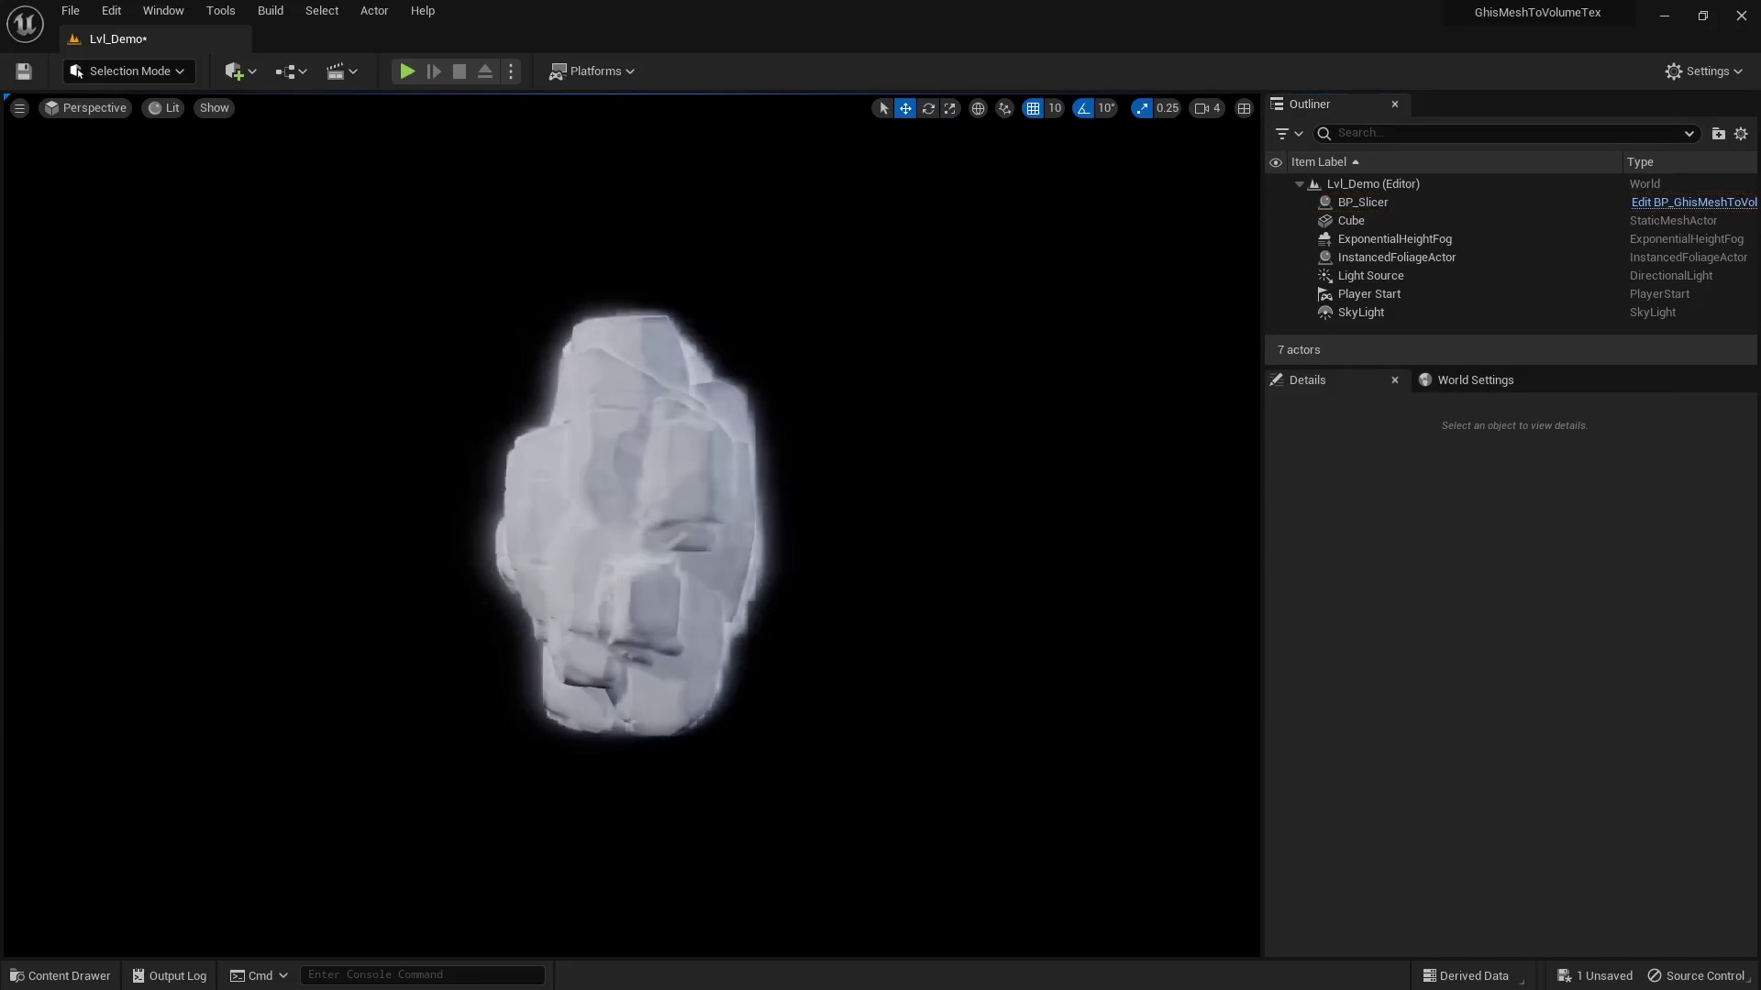
click(1275, 221)
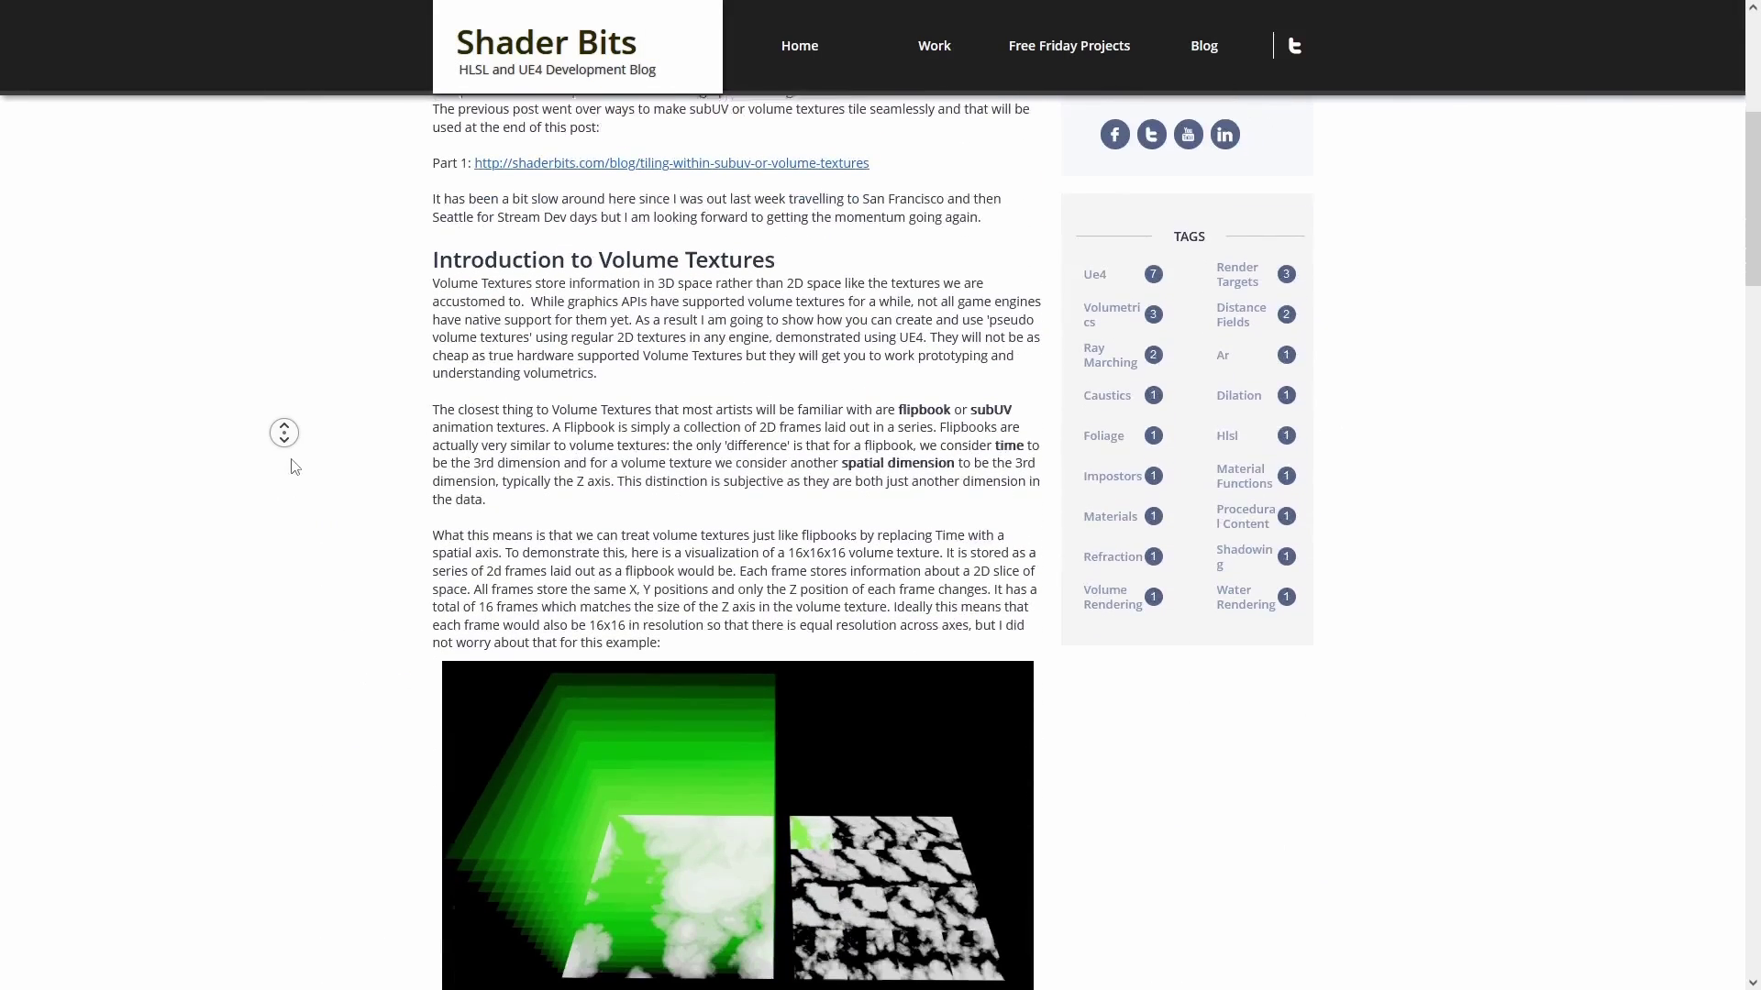
- Scroll through the Authoring Pseudo Volume Textures post, then go to the Shader Bits blog's post list
scroll(293, 475, down, 3)
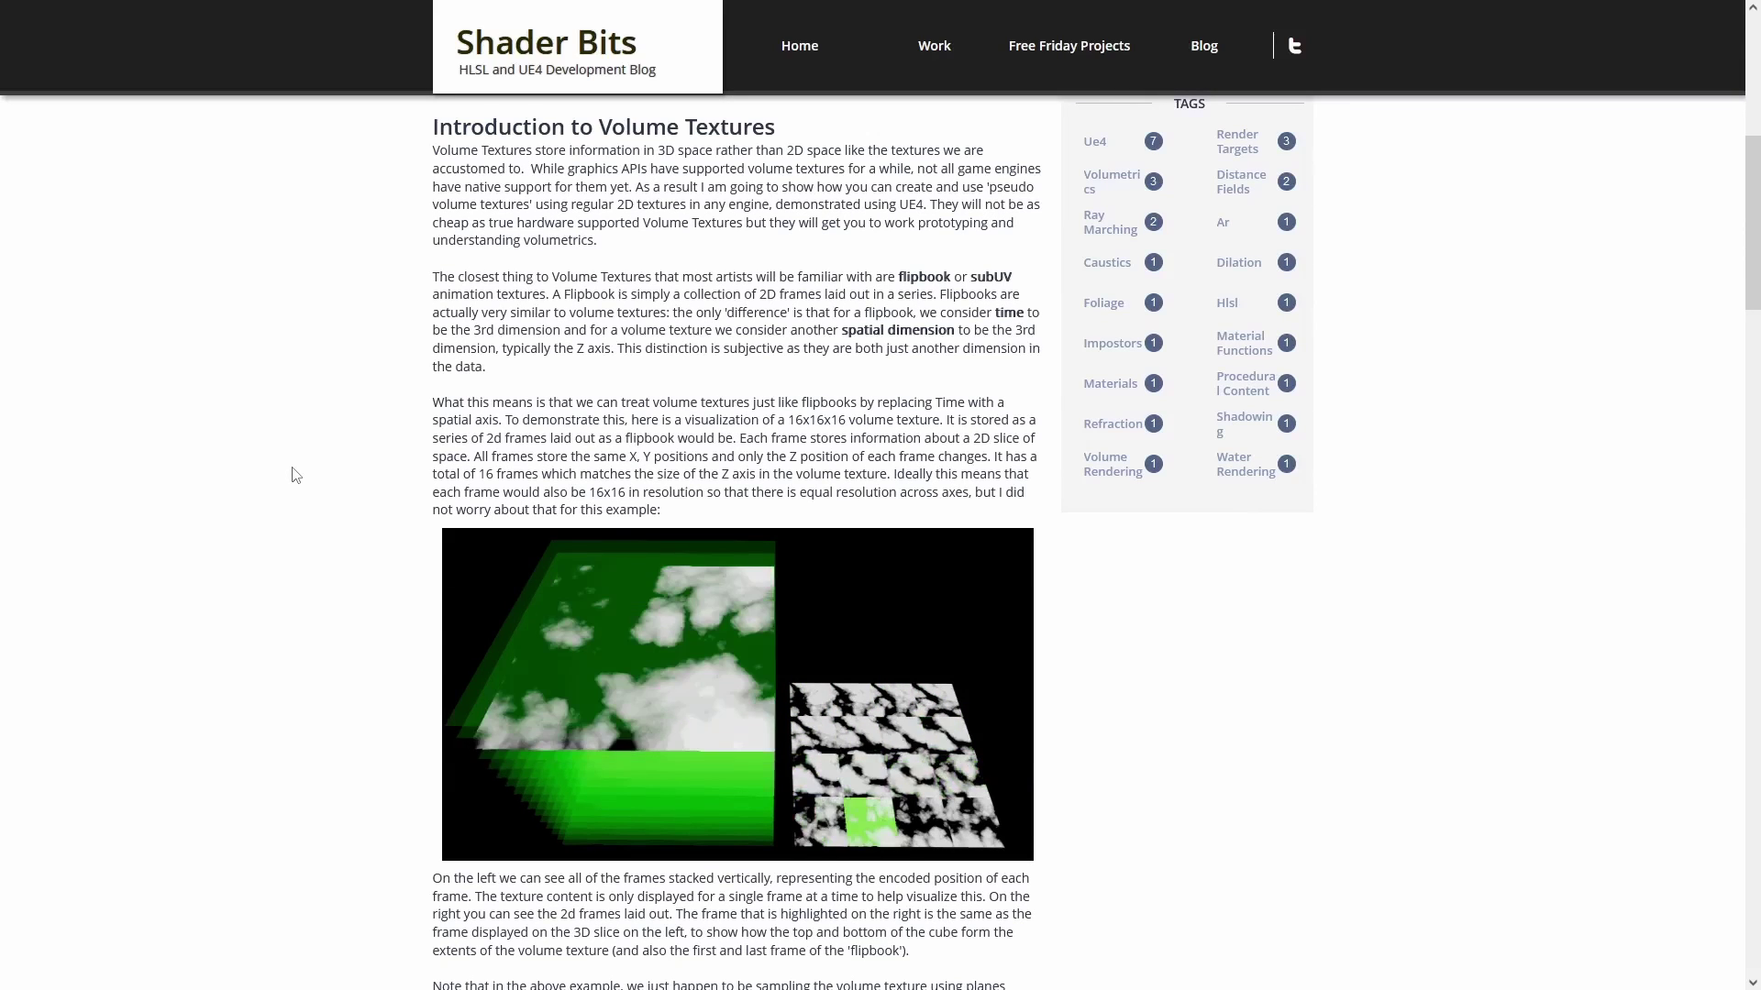
middle_click(292, 466)
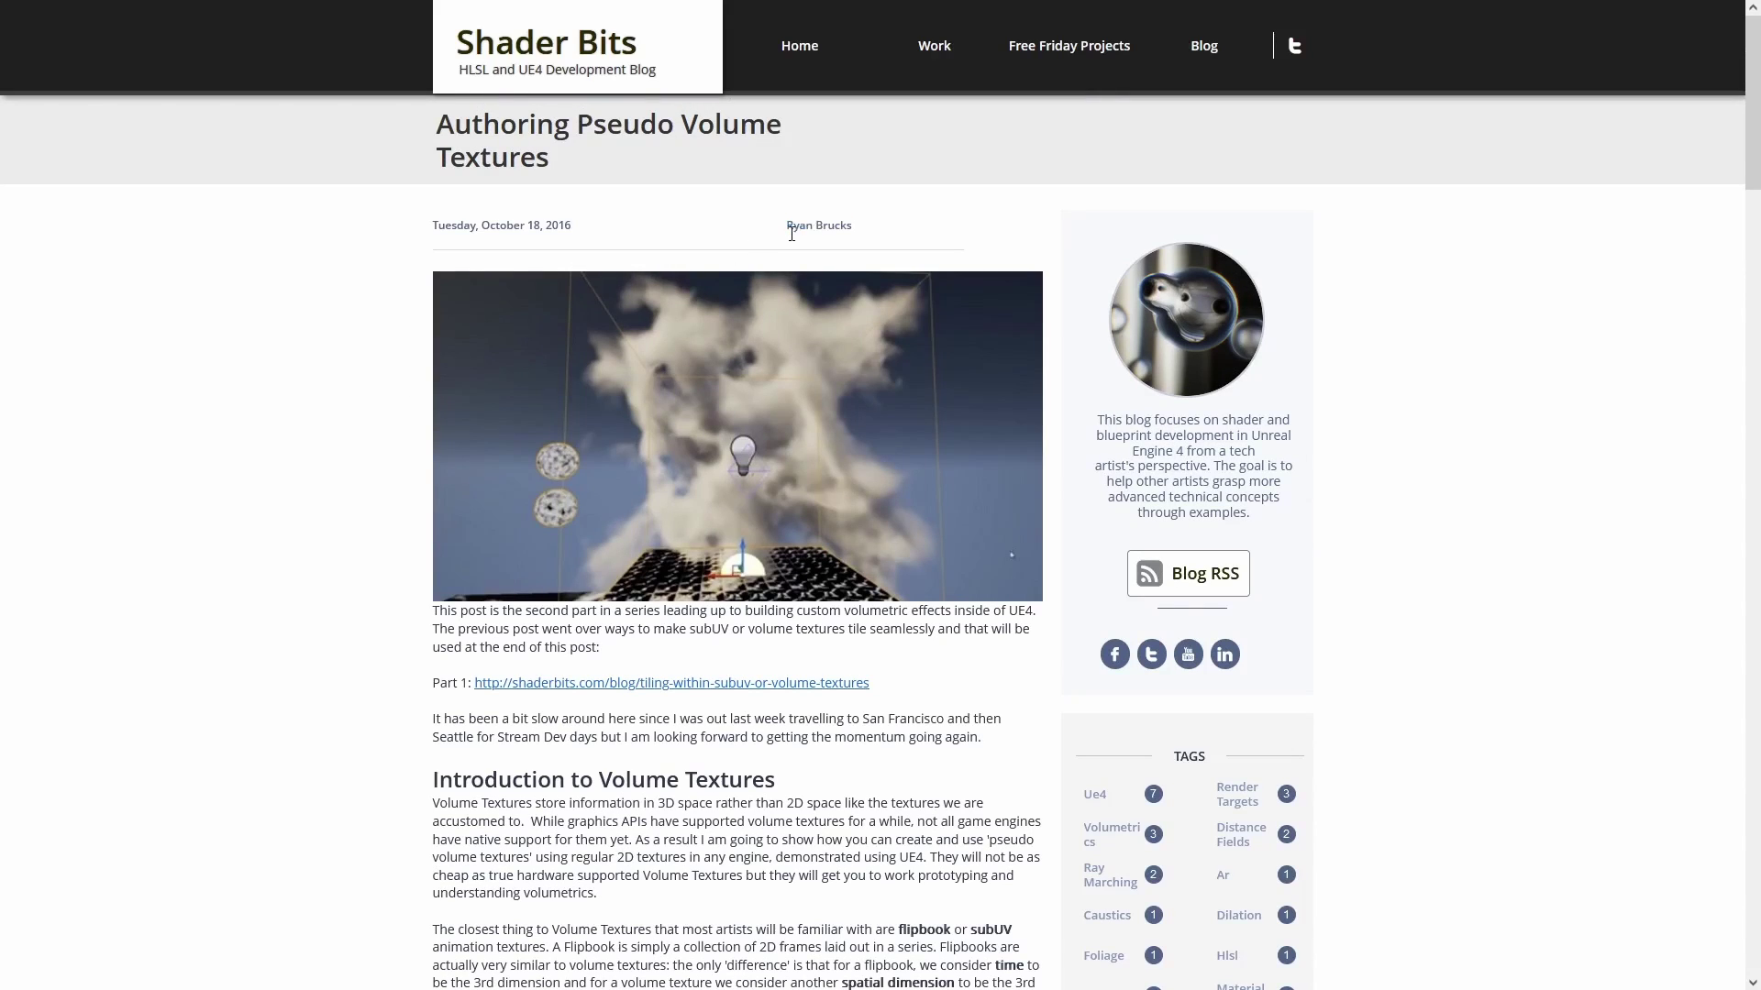
click(1187, 46)
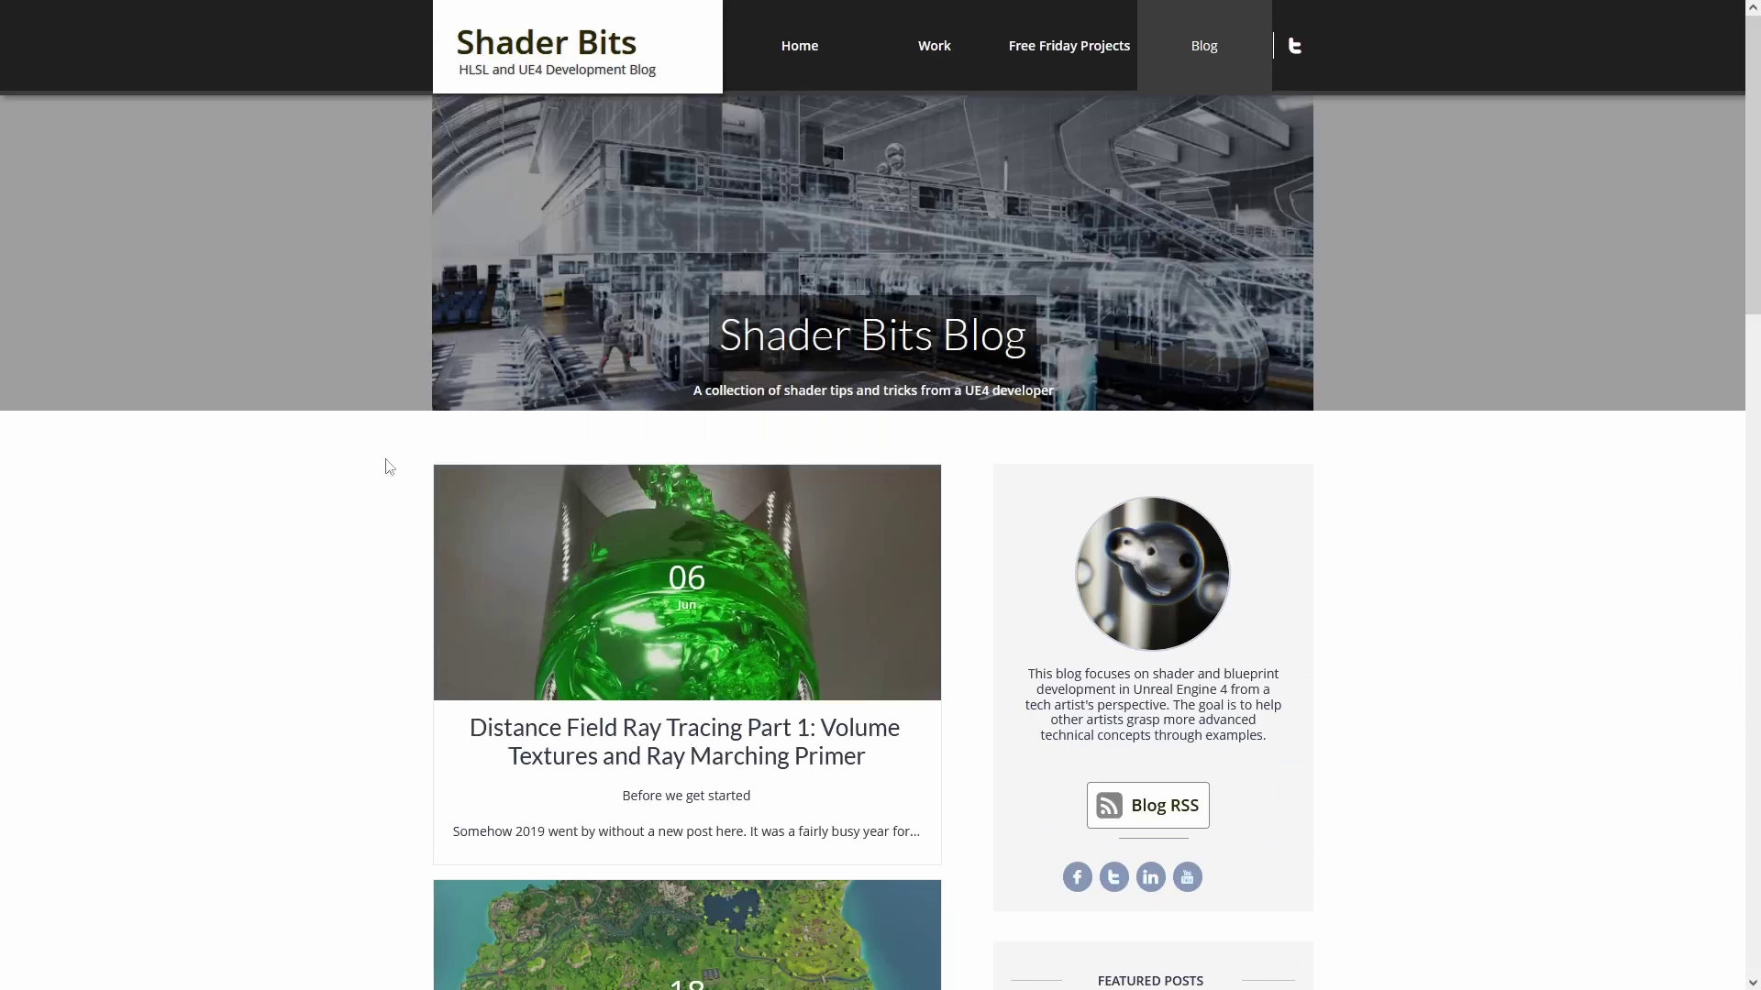
scroll(331, 489, down, 7)
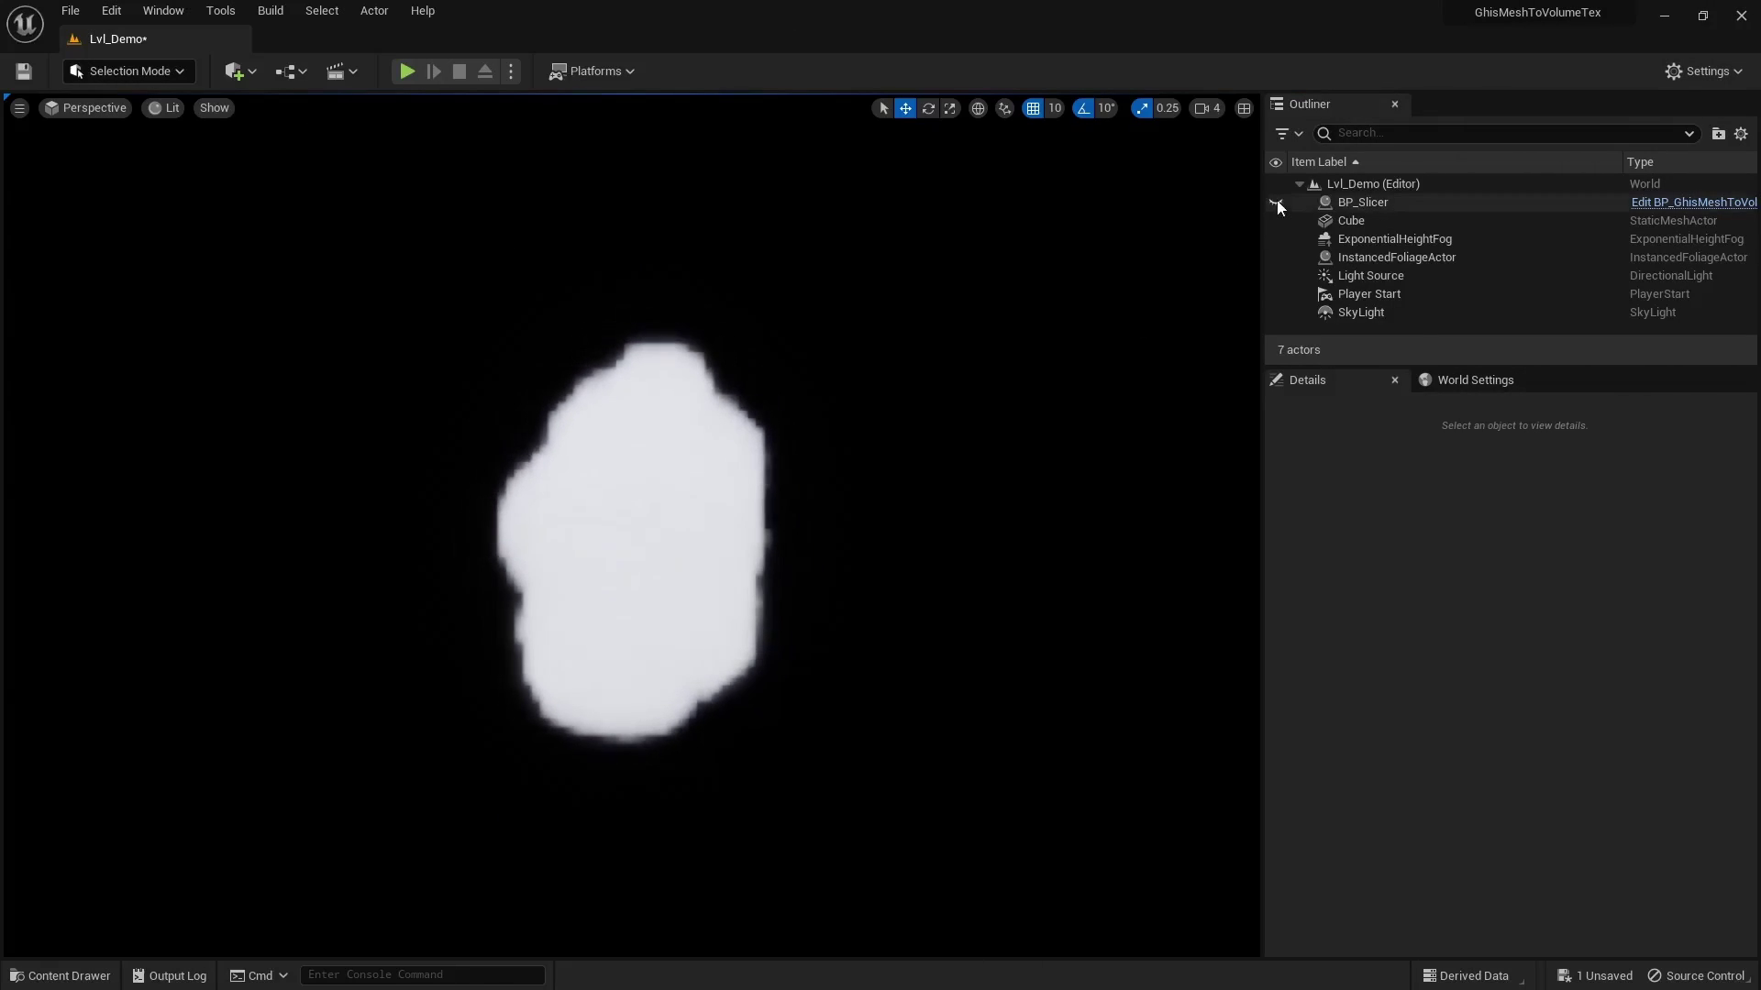
- Show BP_Slicer, hide Cube, and drag BP_Slicer's Slice component up into the rock mesh
click(1276, 202)
click(1276, 220)
click(1362, 203)
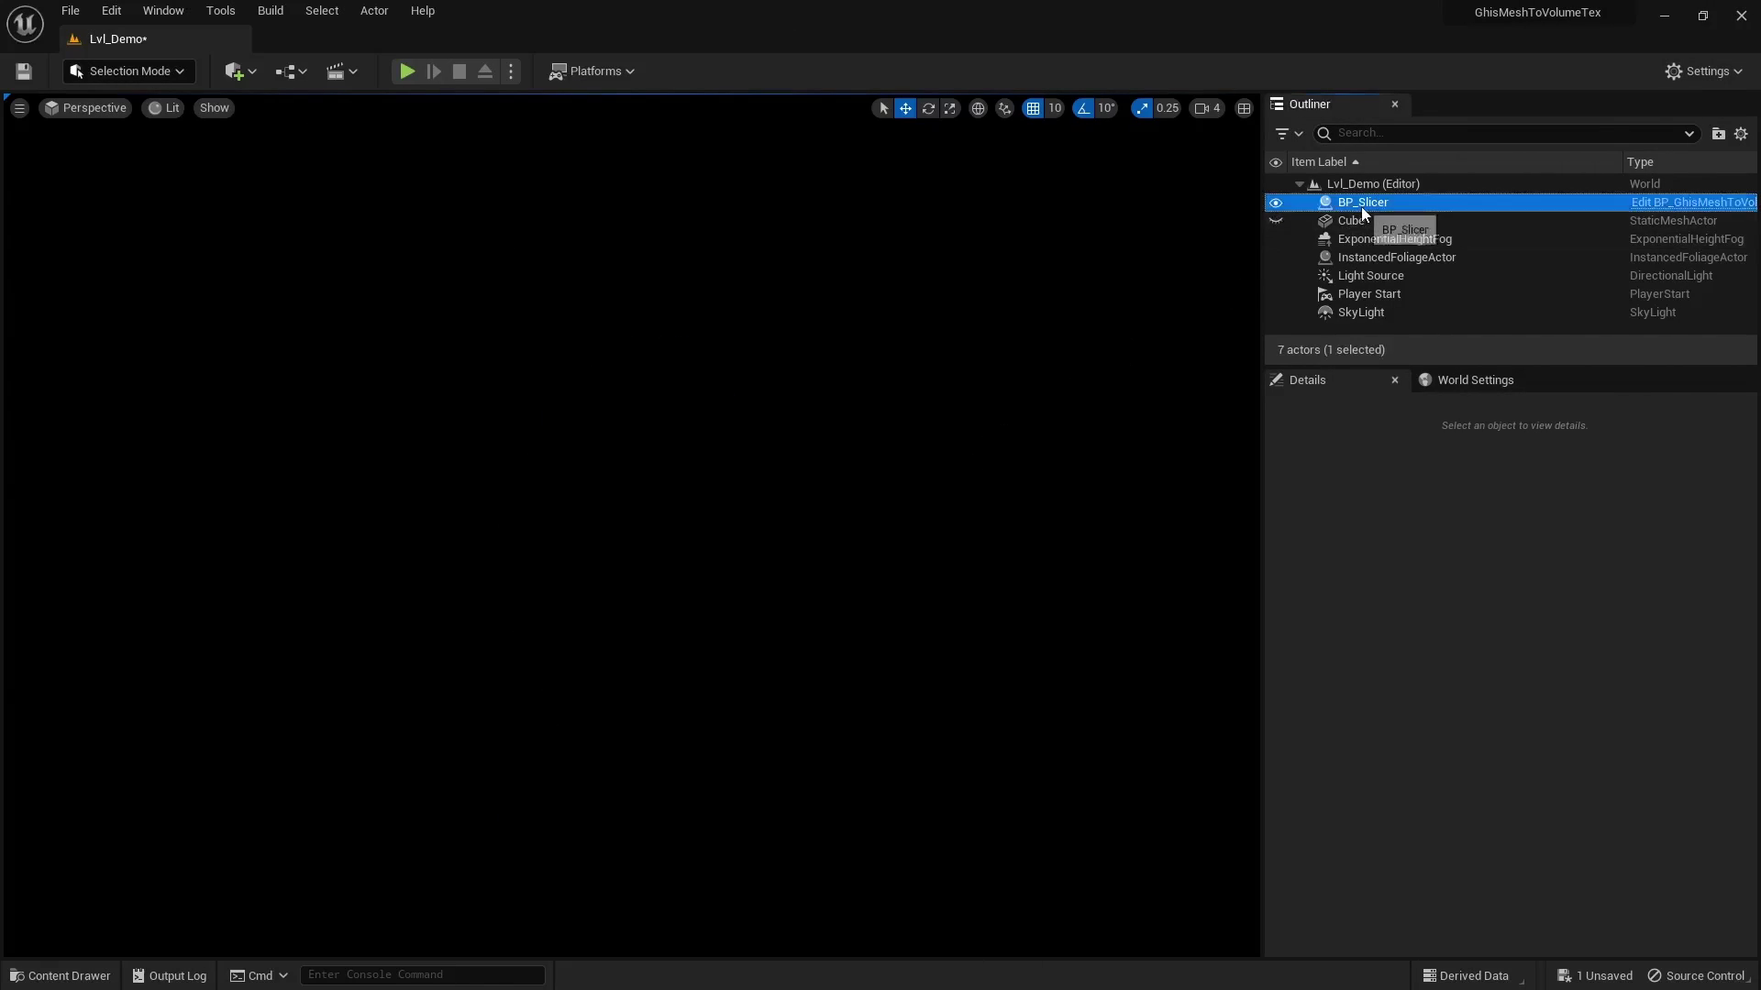
click(639, 741)
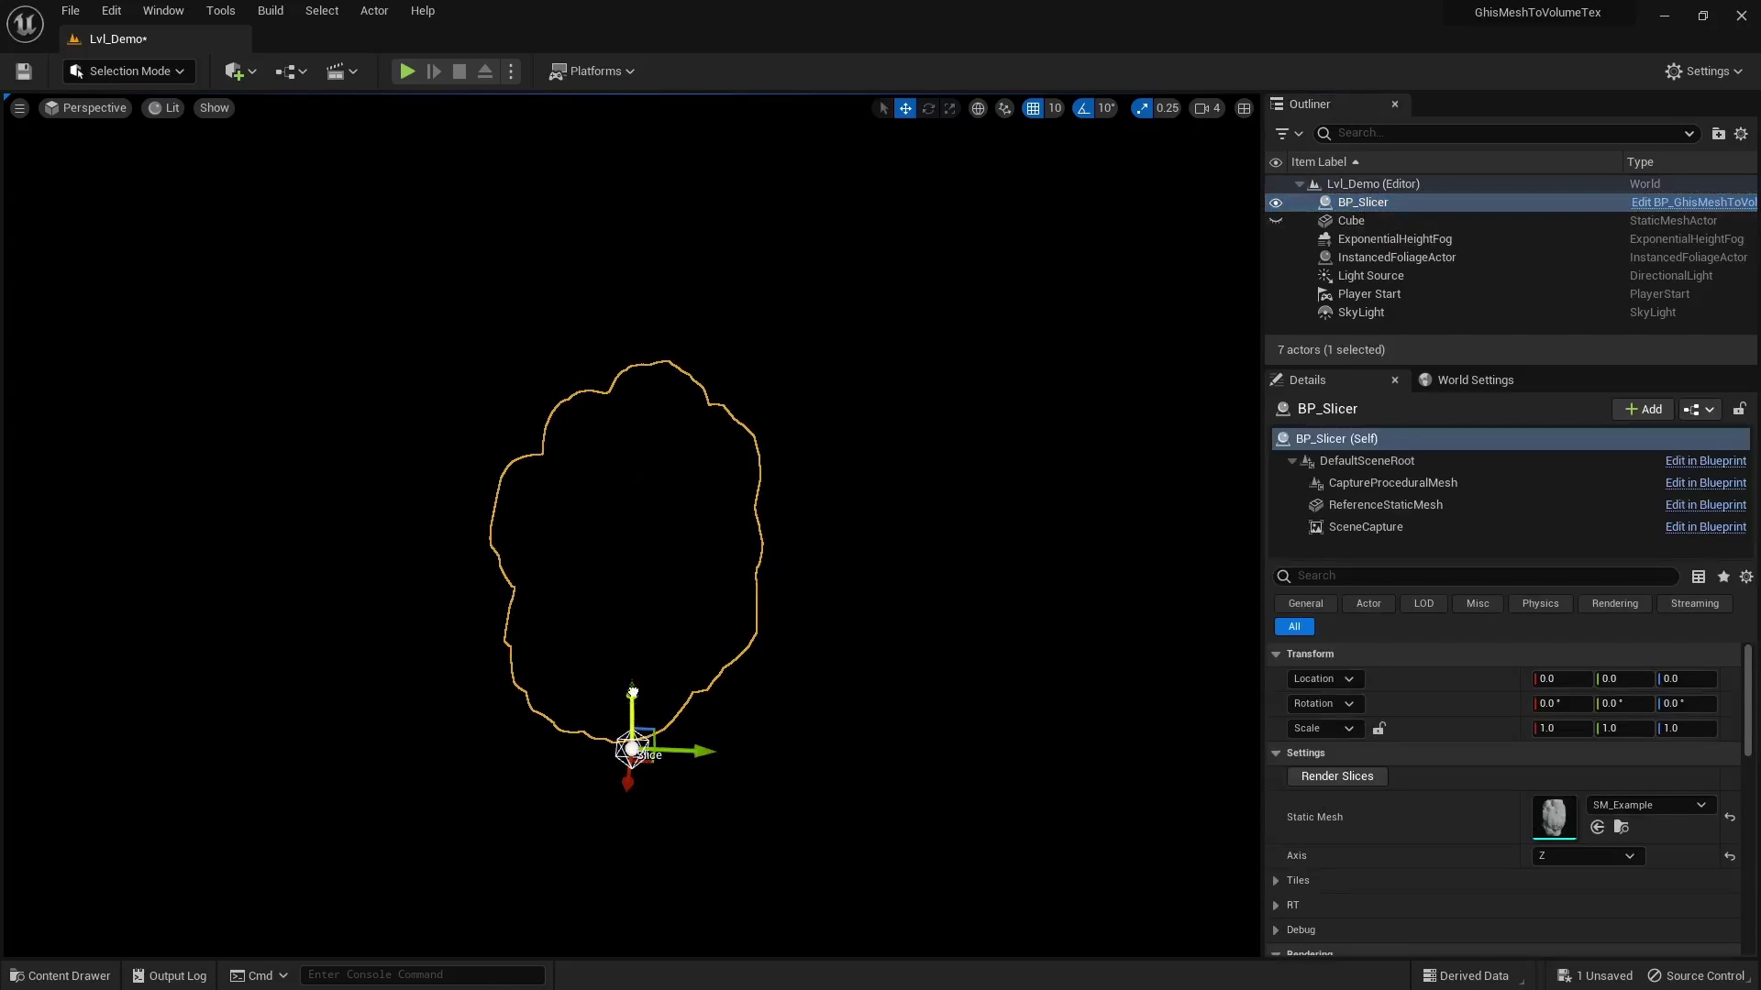
drag(633, 690, 669, 695)
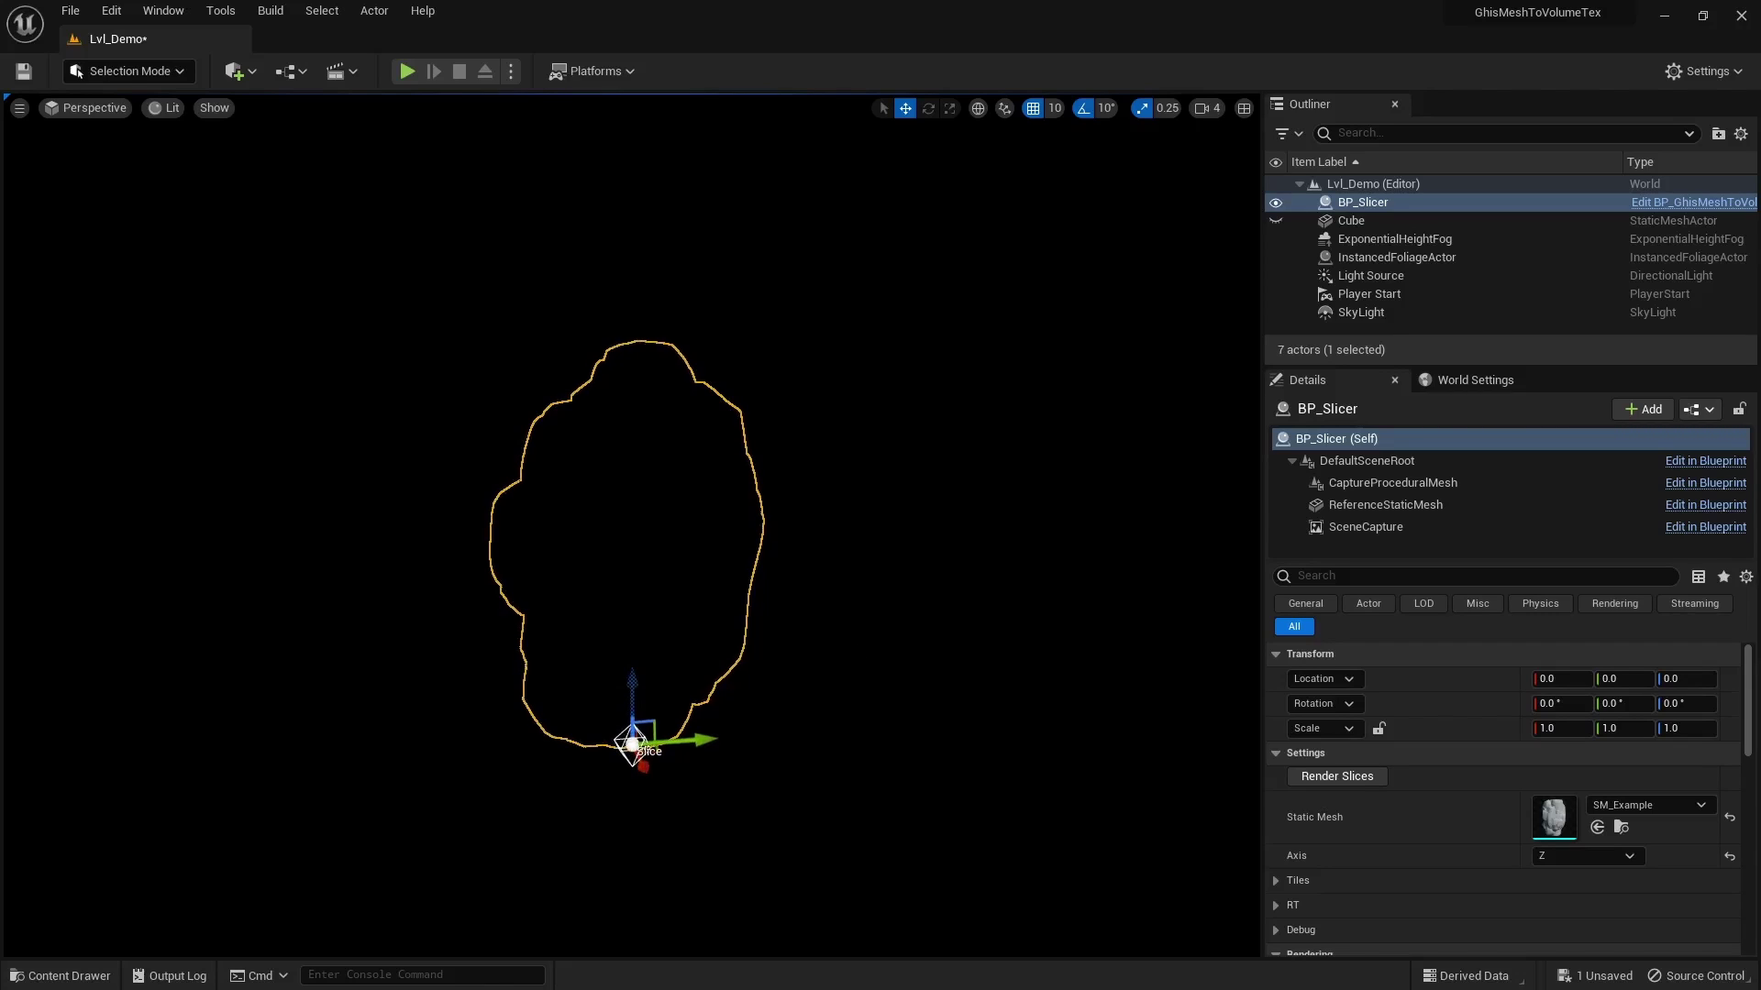
drag(668, 667, 641, 747)
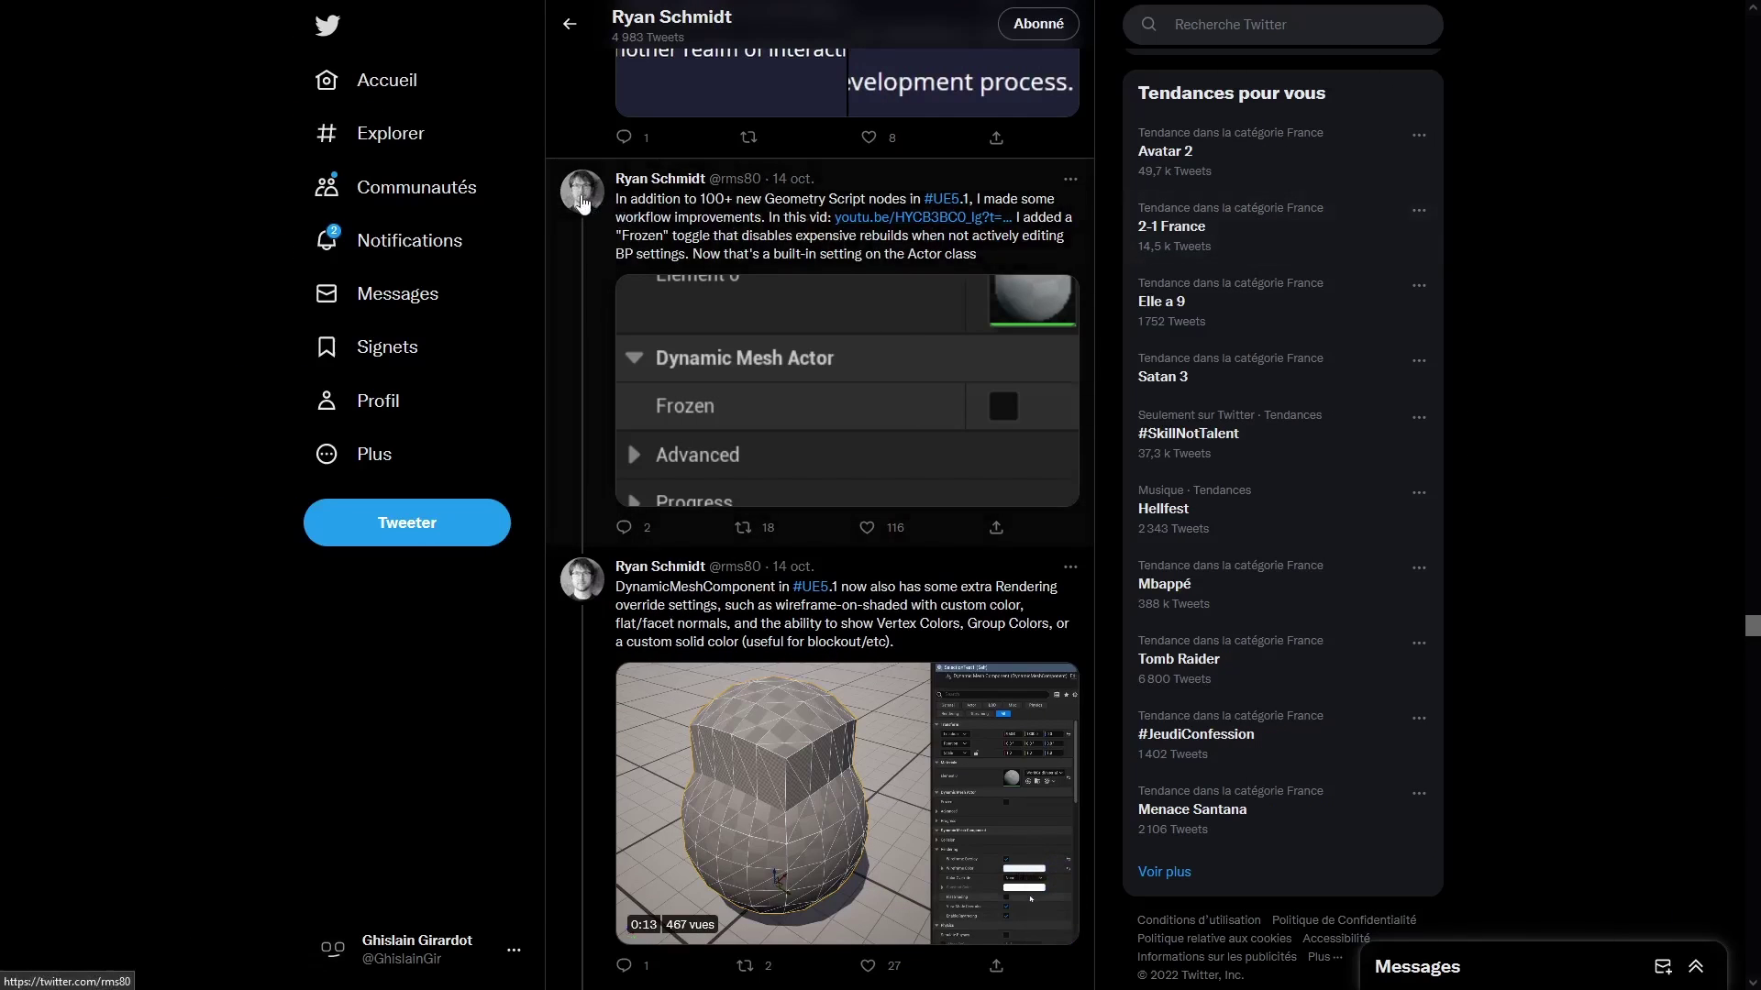
- Autoscroll the profile feed to read the UE5.1 Geometry Script and DynamicMeshComponent tweets
mouse_move(581, 202)
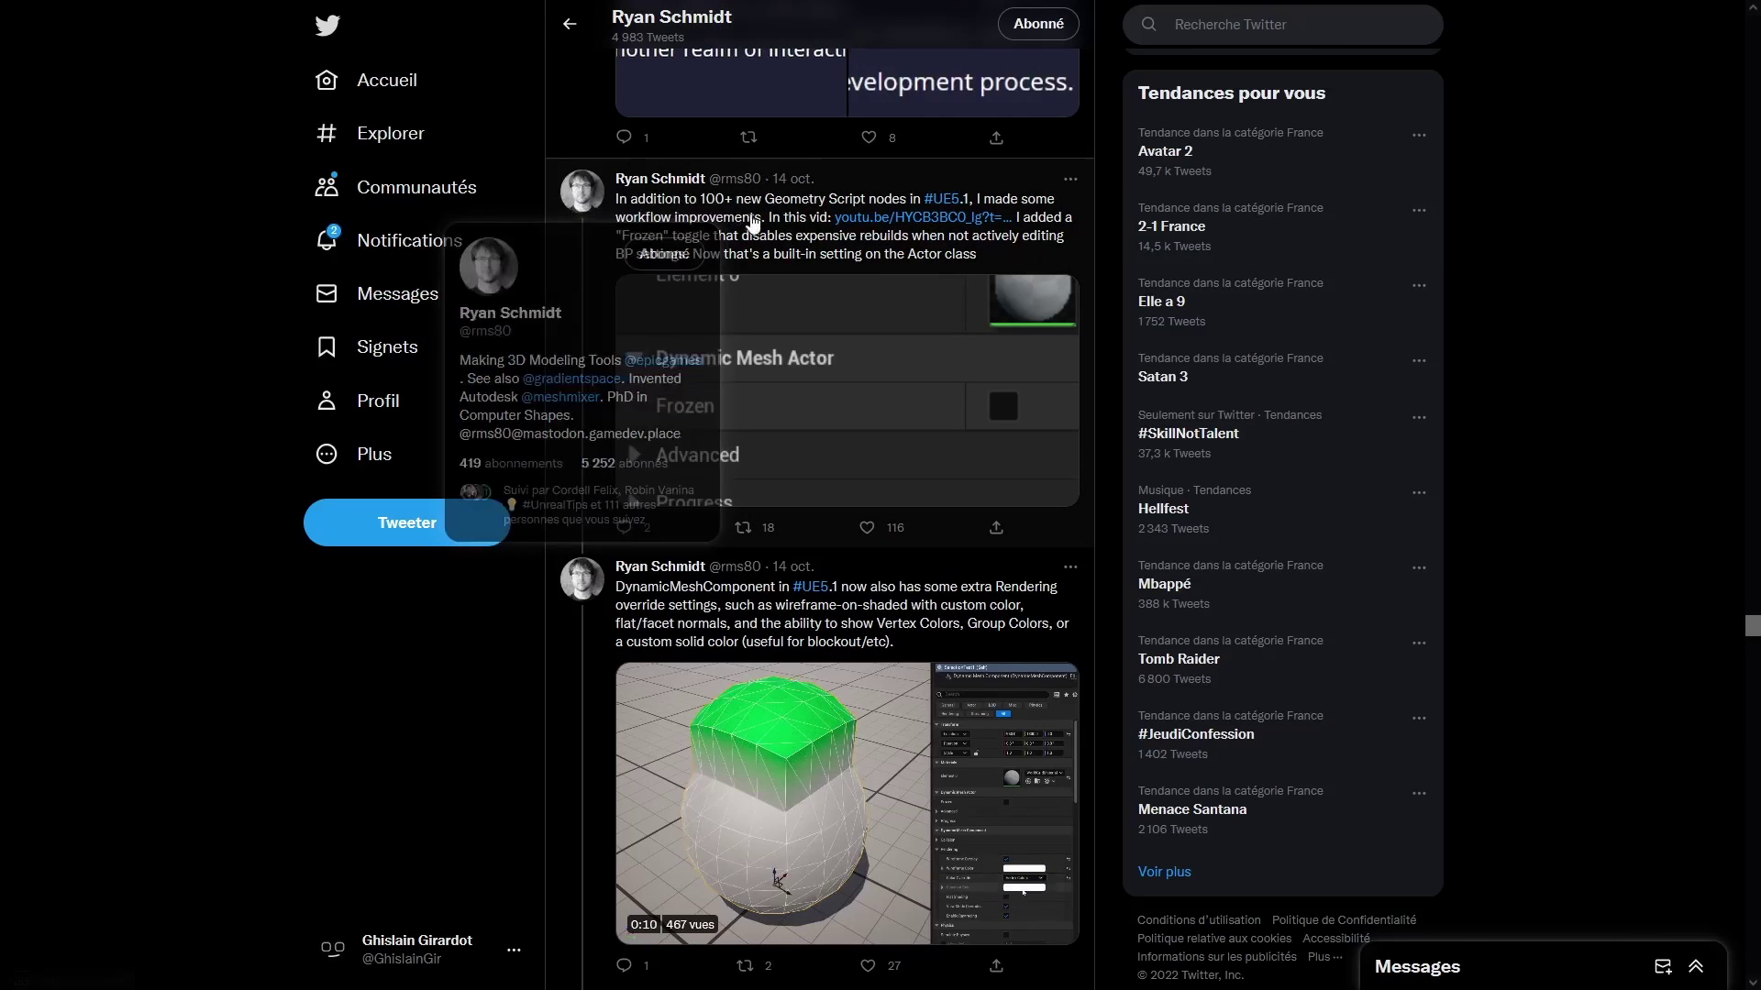
middle_click(1107, 312)
middle_click(1106, 329)
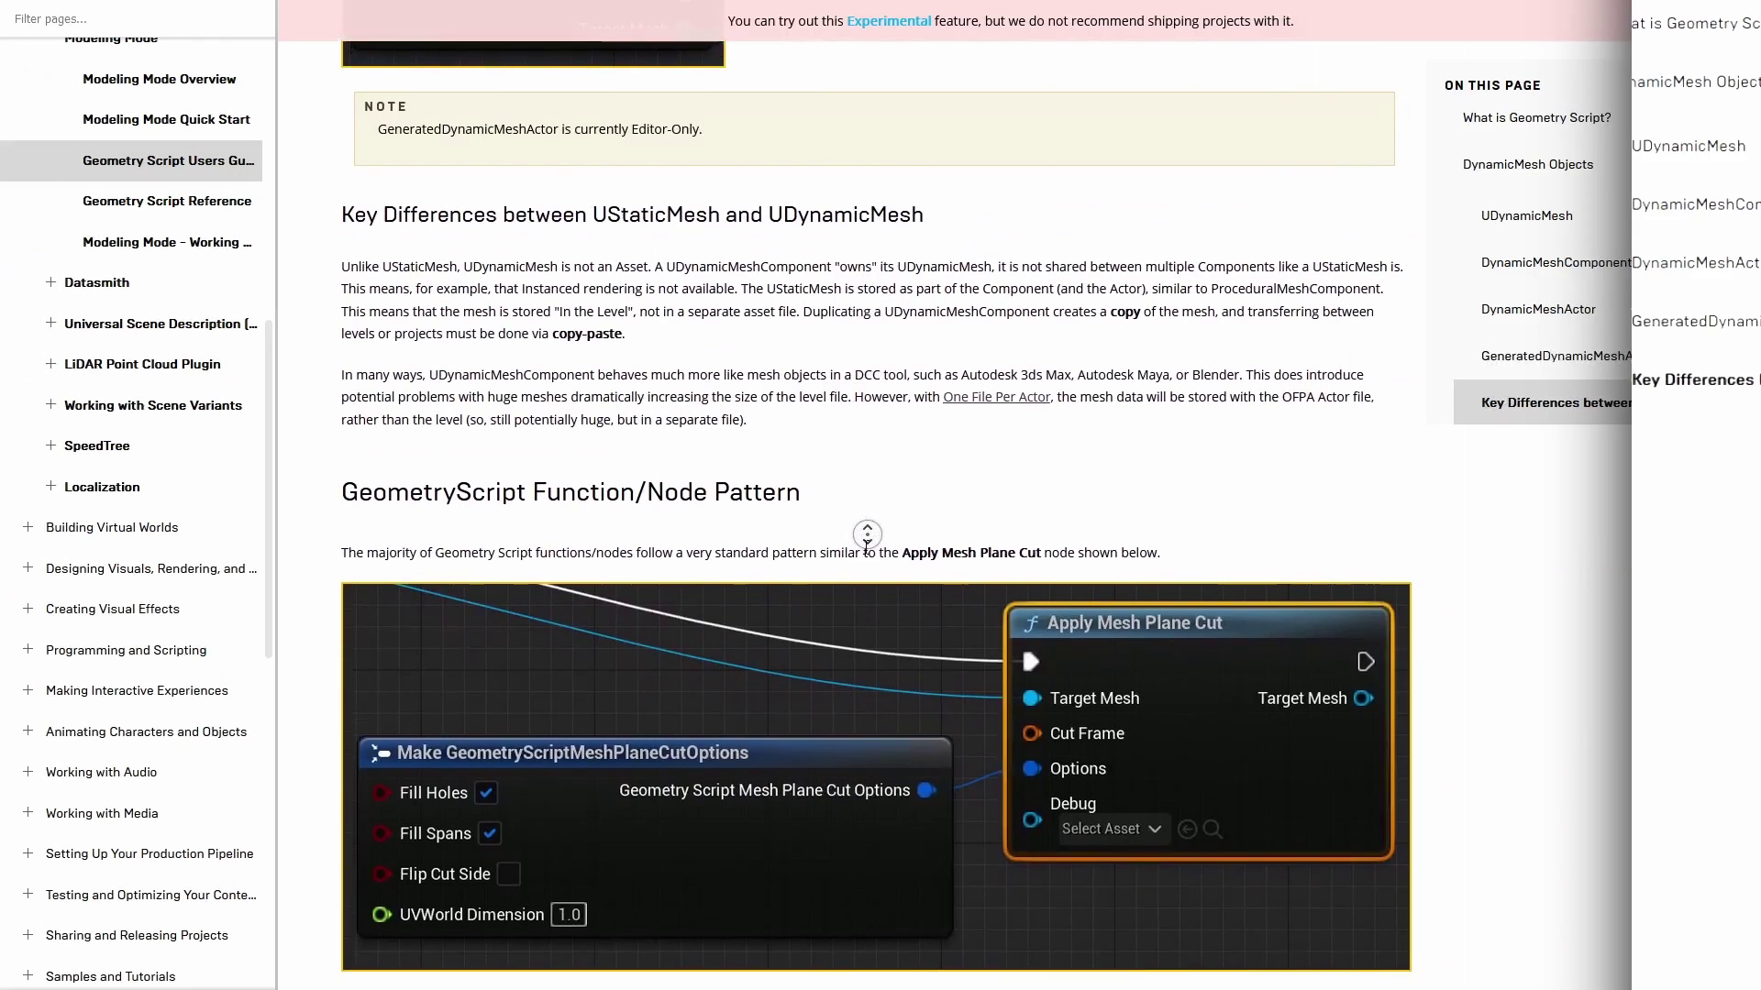
middle_click(867, 535)
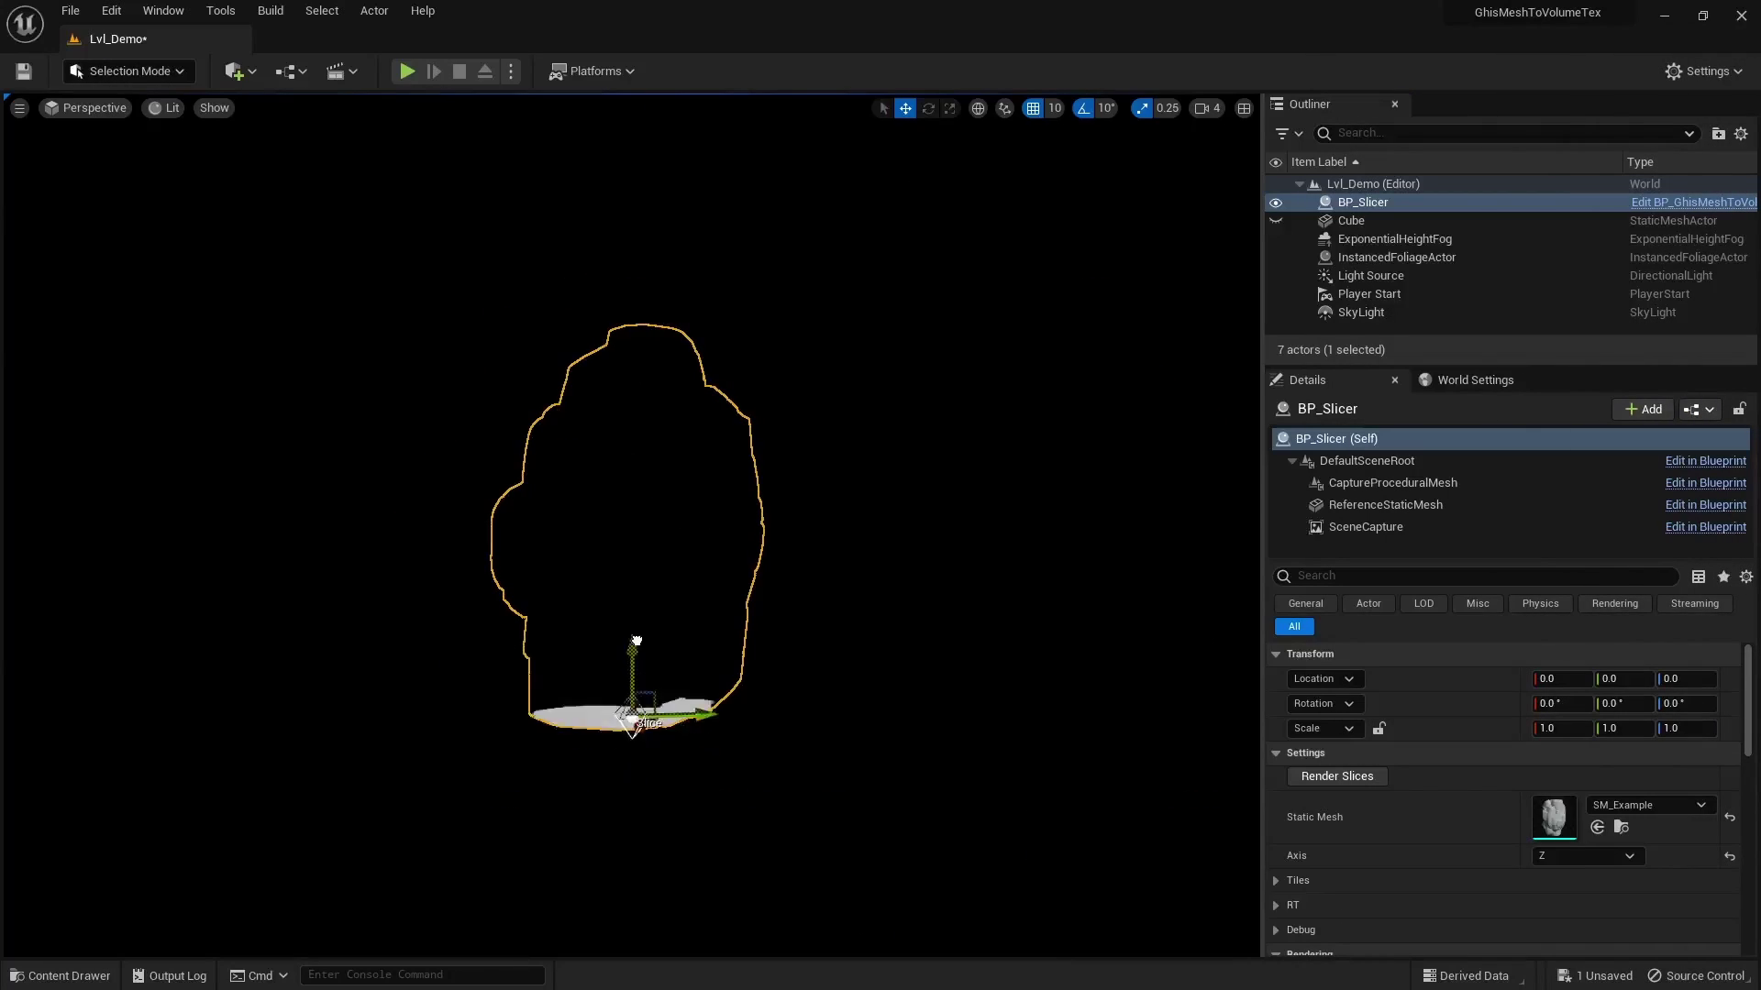
- Drag the Slice gizmo further up along Z through the rock mesh
drag(637, 641, 633, 541)
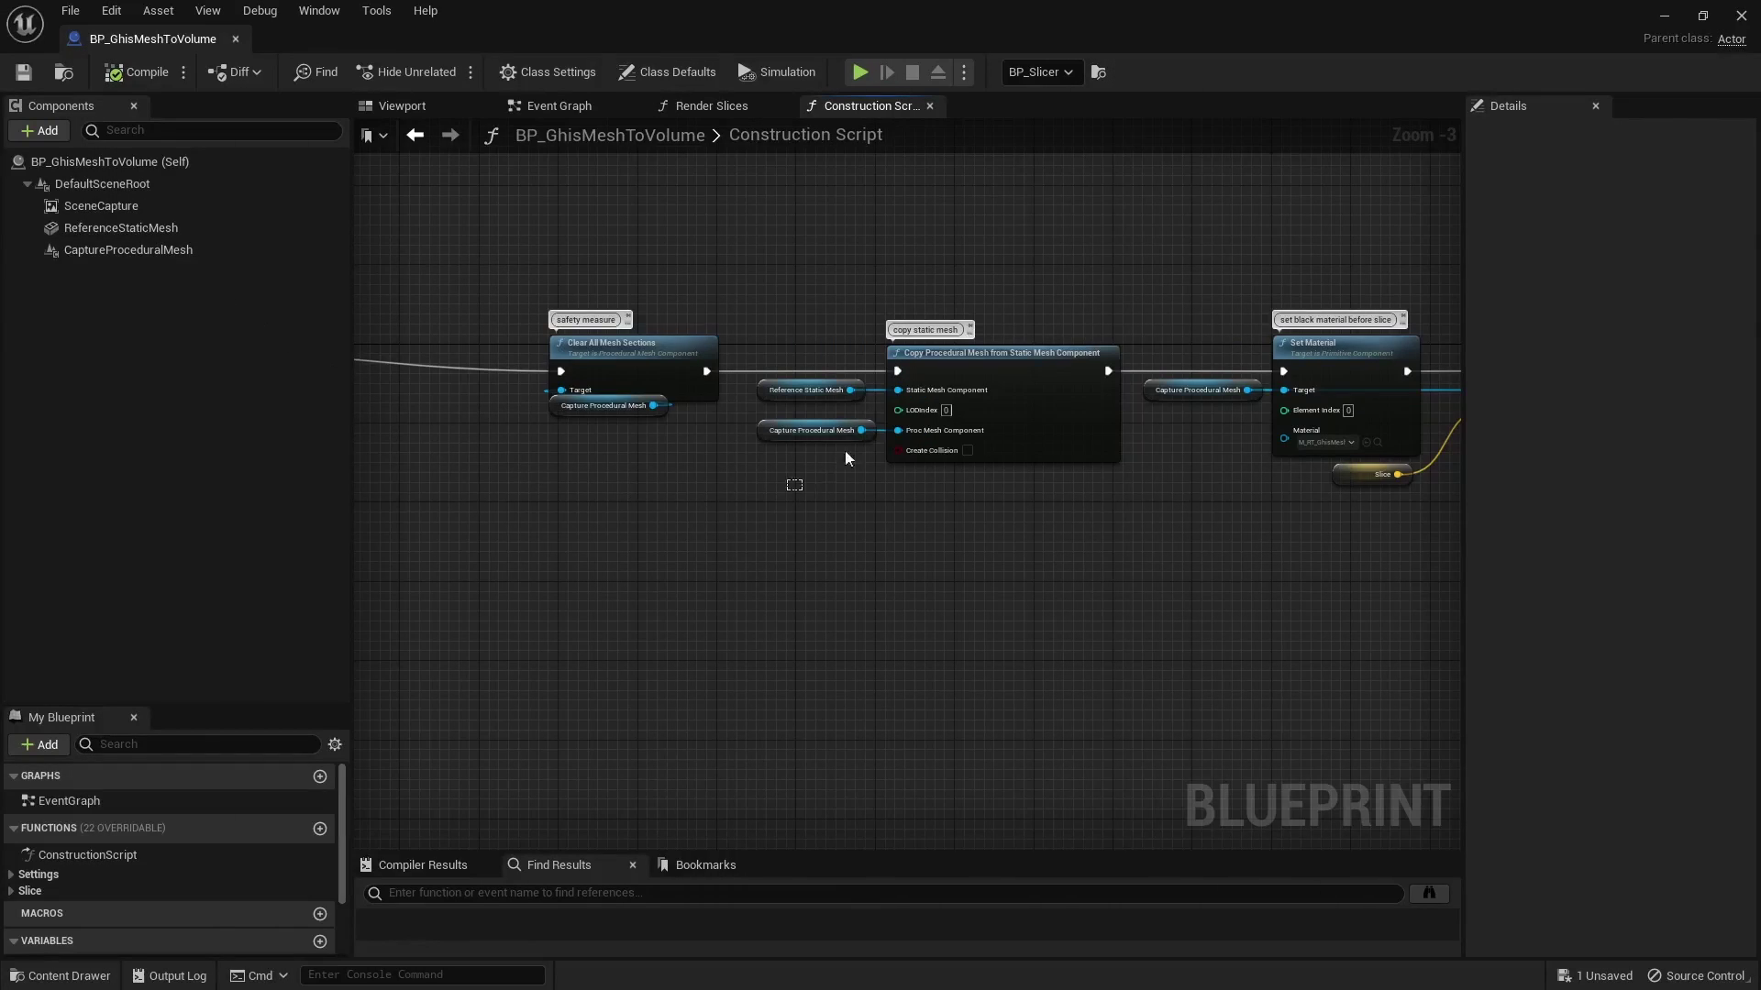
- Inspect the Copy, Capture, Set Material and Slice Procedural Mesh nodes, then view SceneCapture's properties
drag(866, 447, 1109, 329)
click(1062, 532)
right_drag(1062, 532, 620, 530)
drag(688, 351, 905, 387)
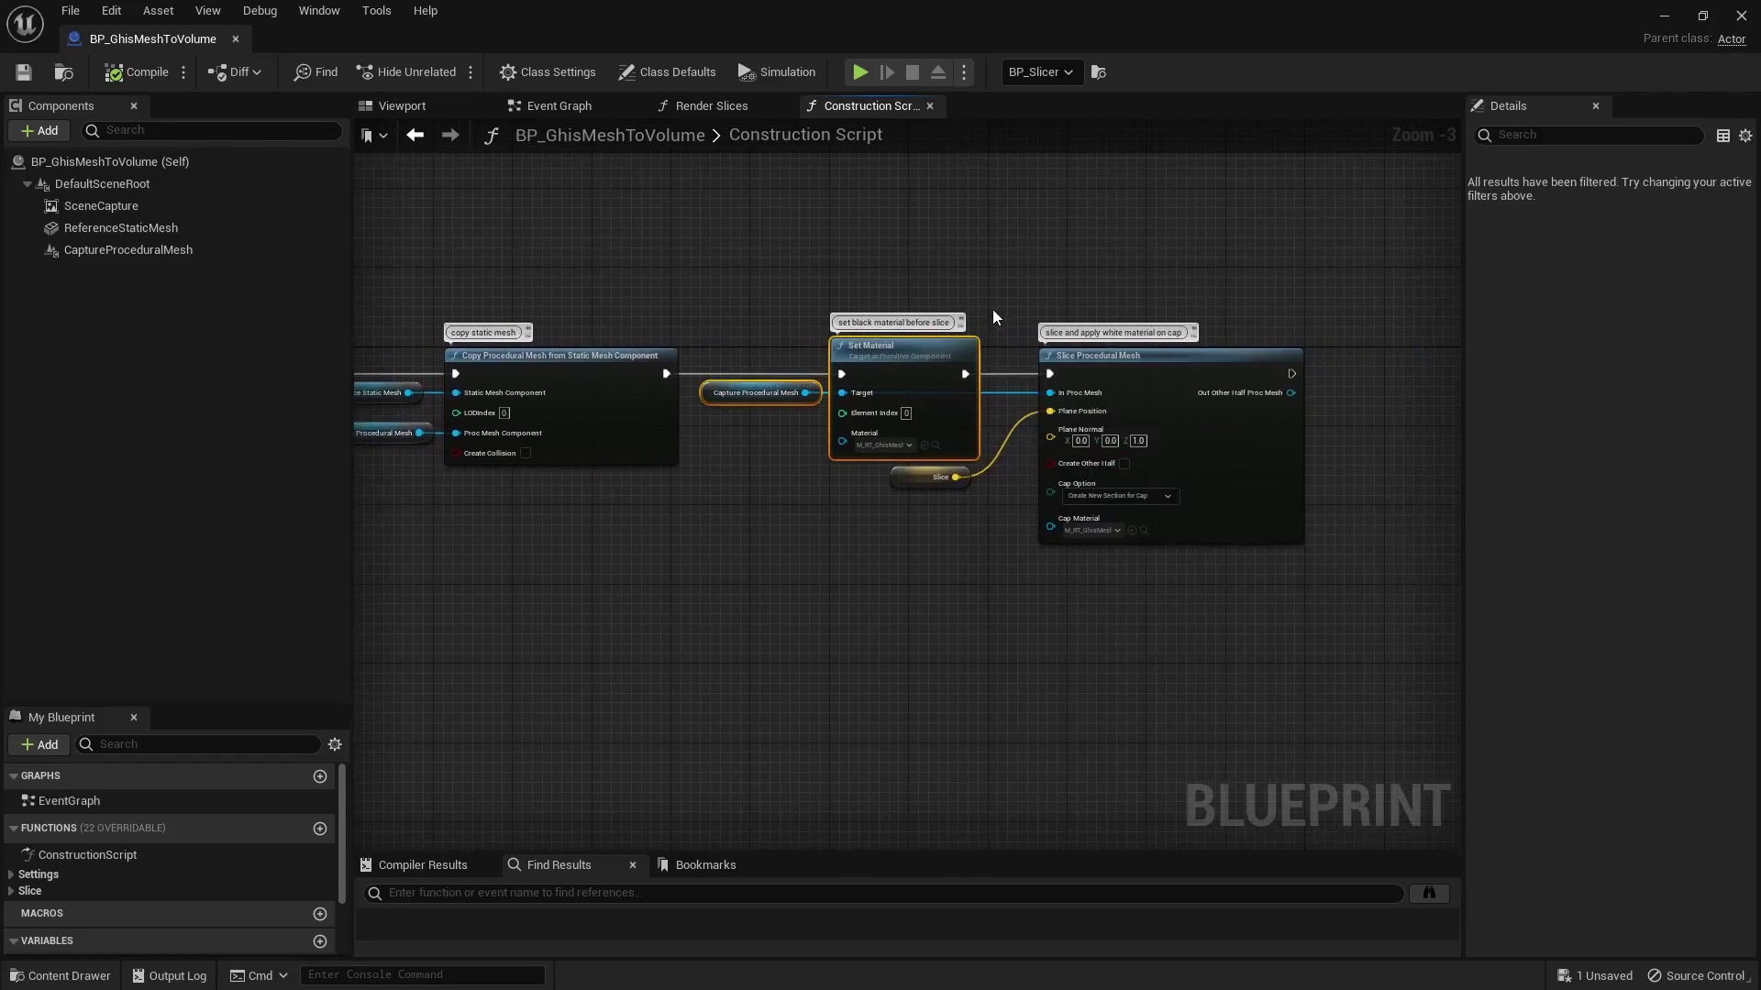
drag(996, 311, 1226, 515)
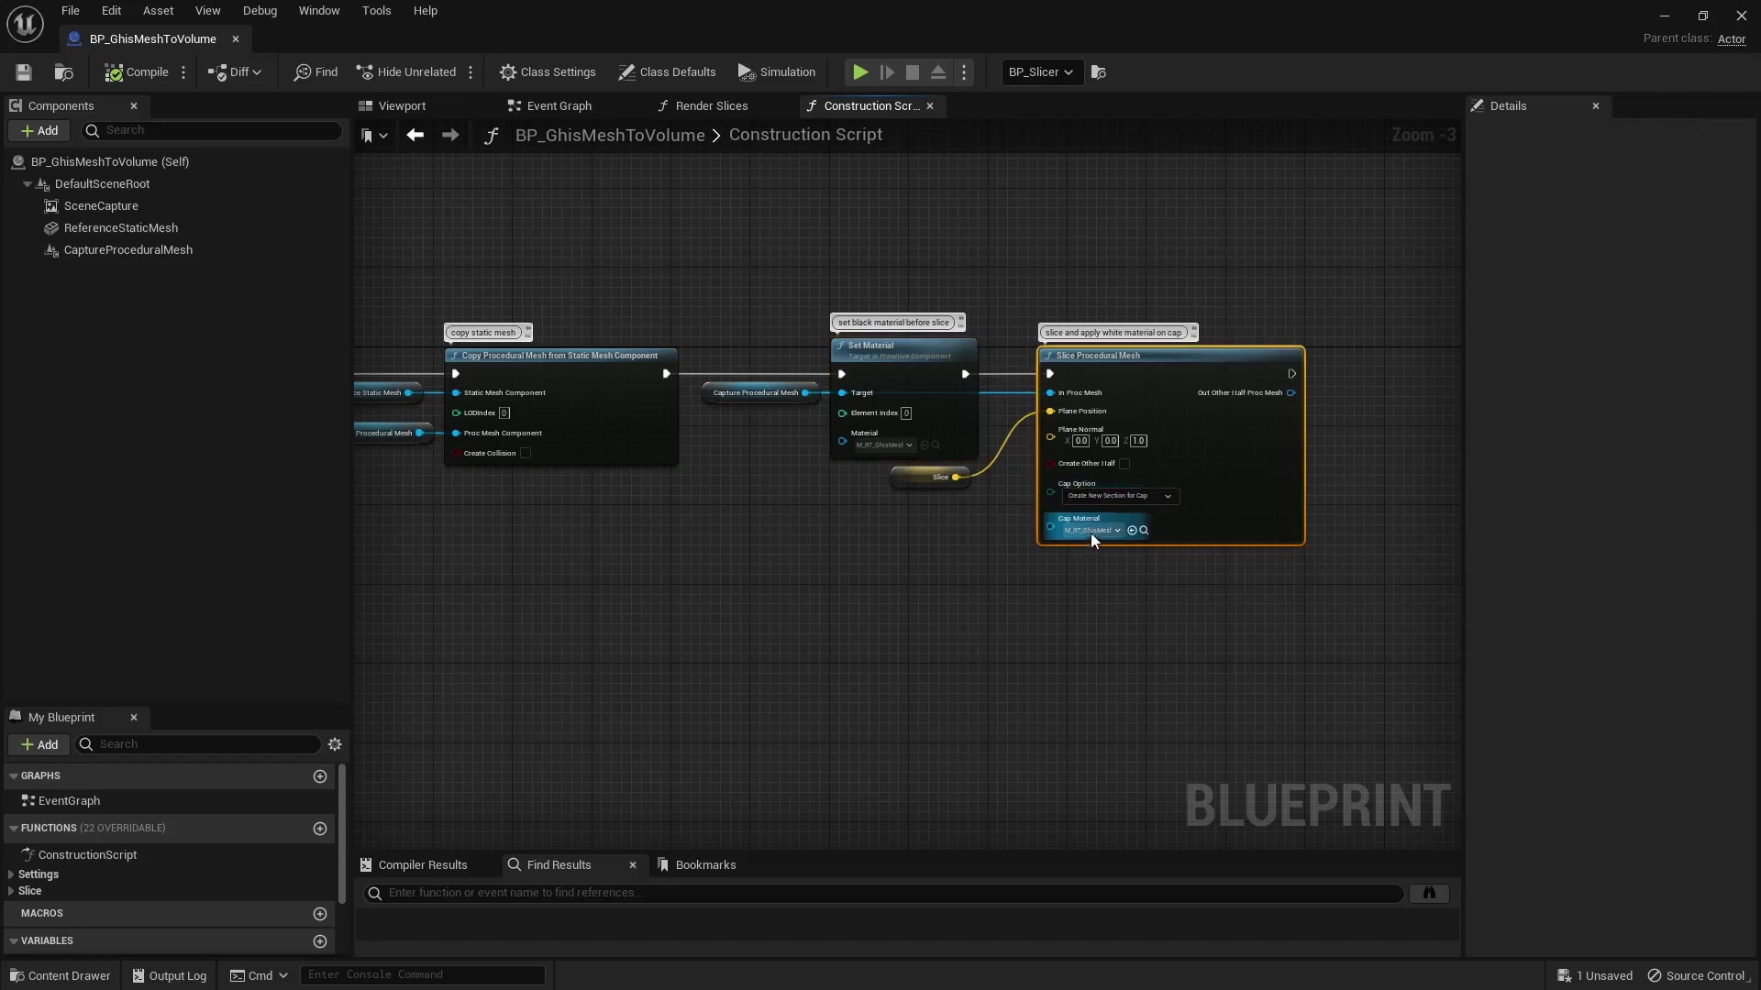
click(971, 580)
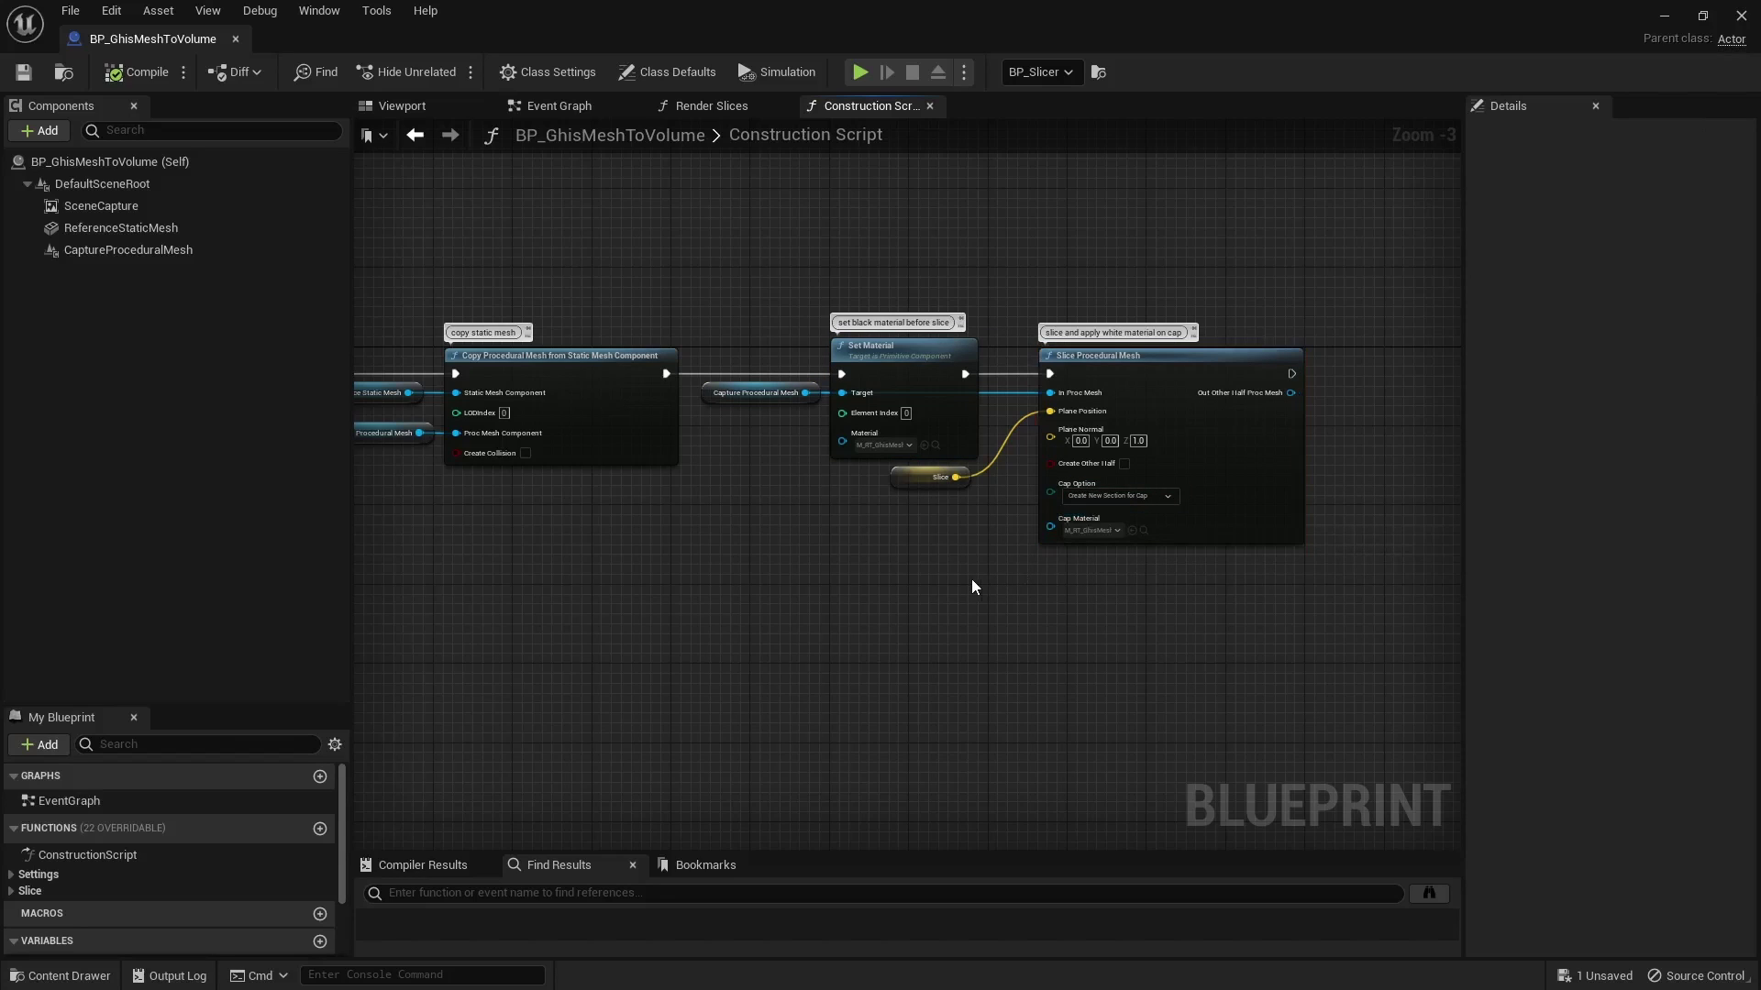
click(97, 209)
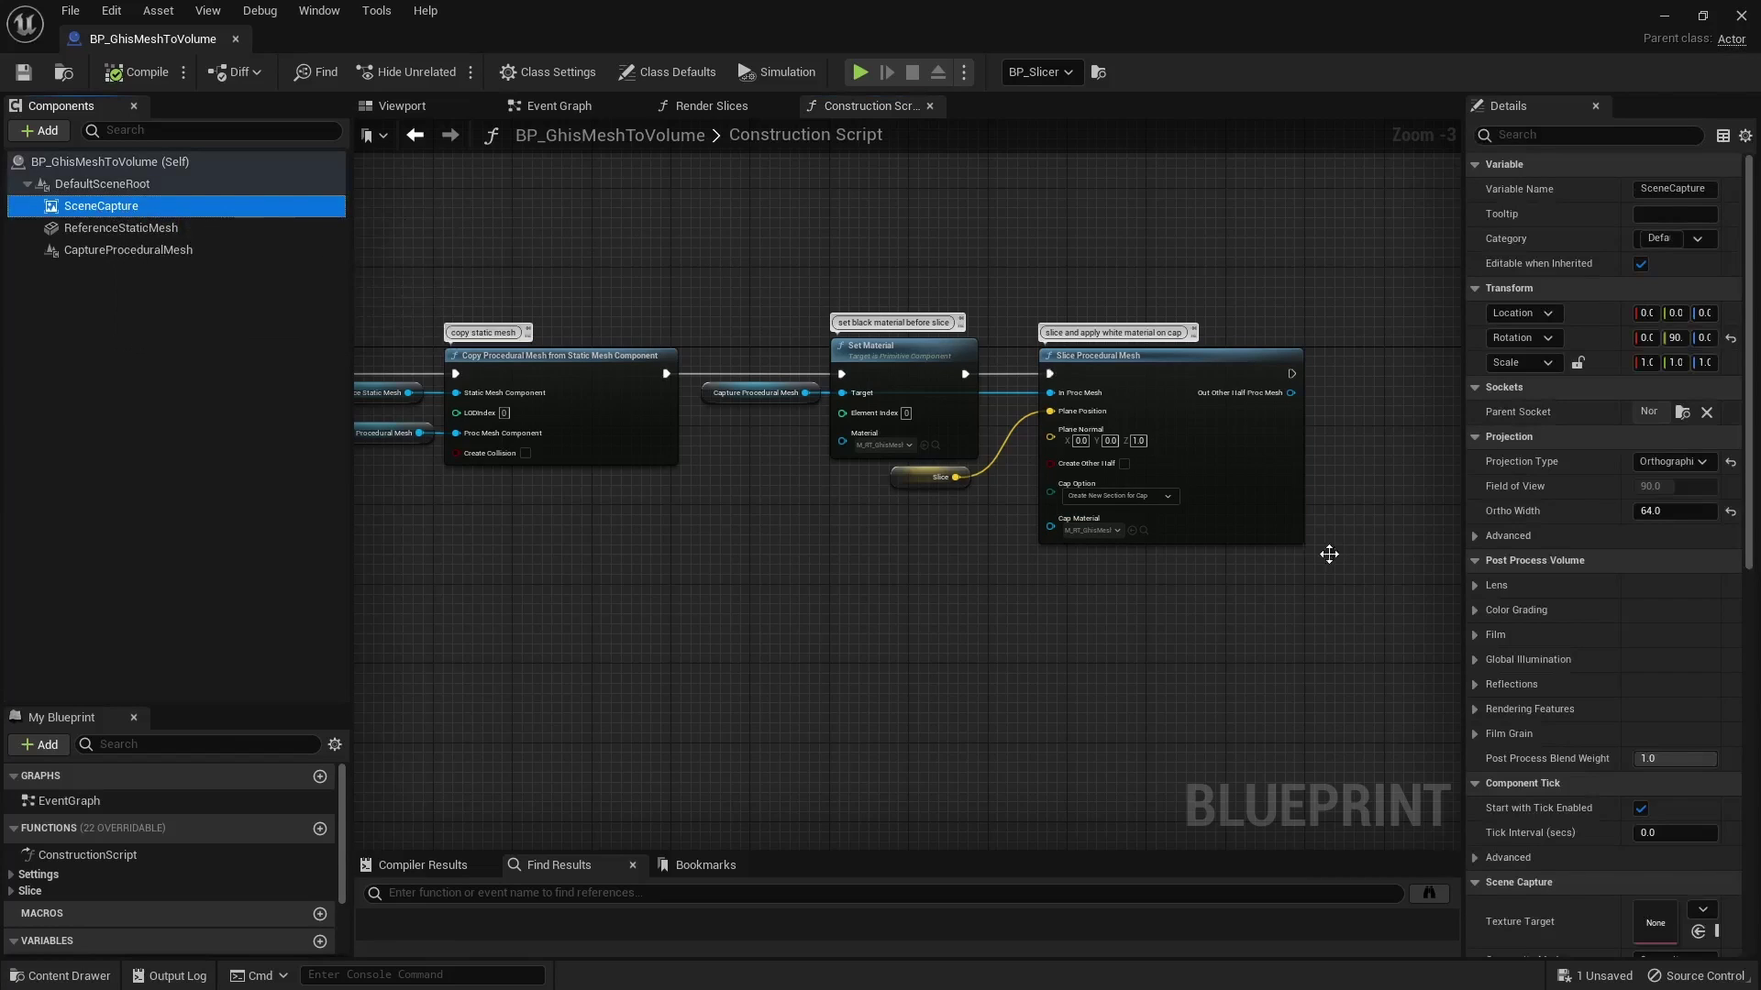
scroll(1599, 651, down, 5)
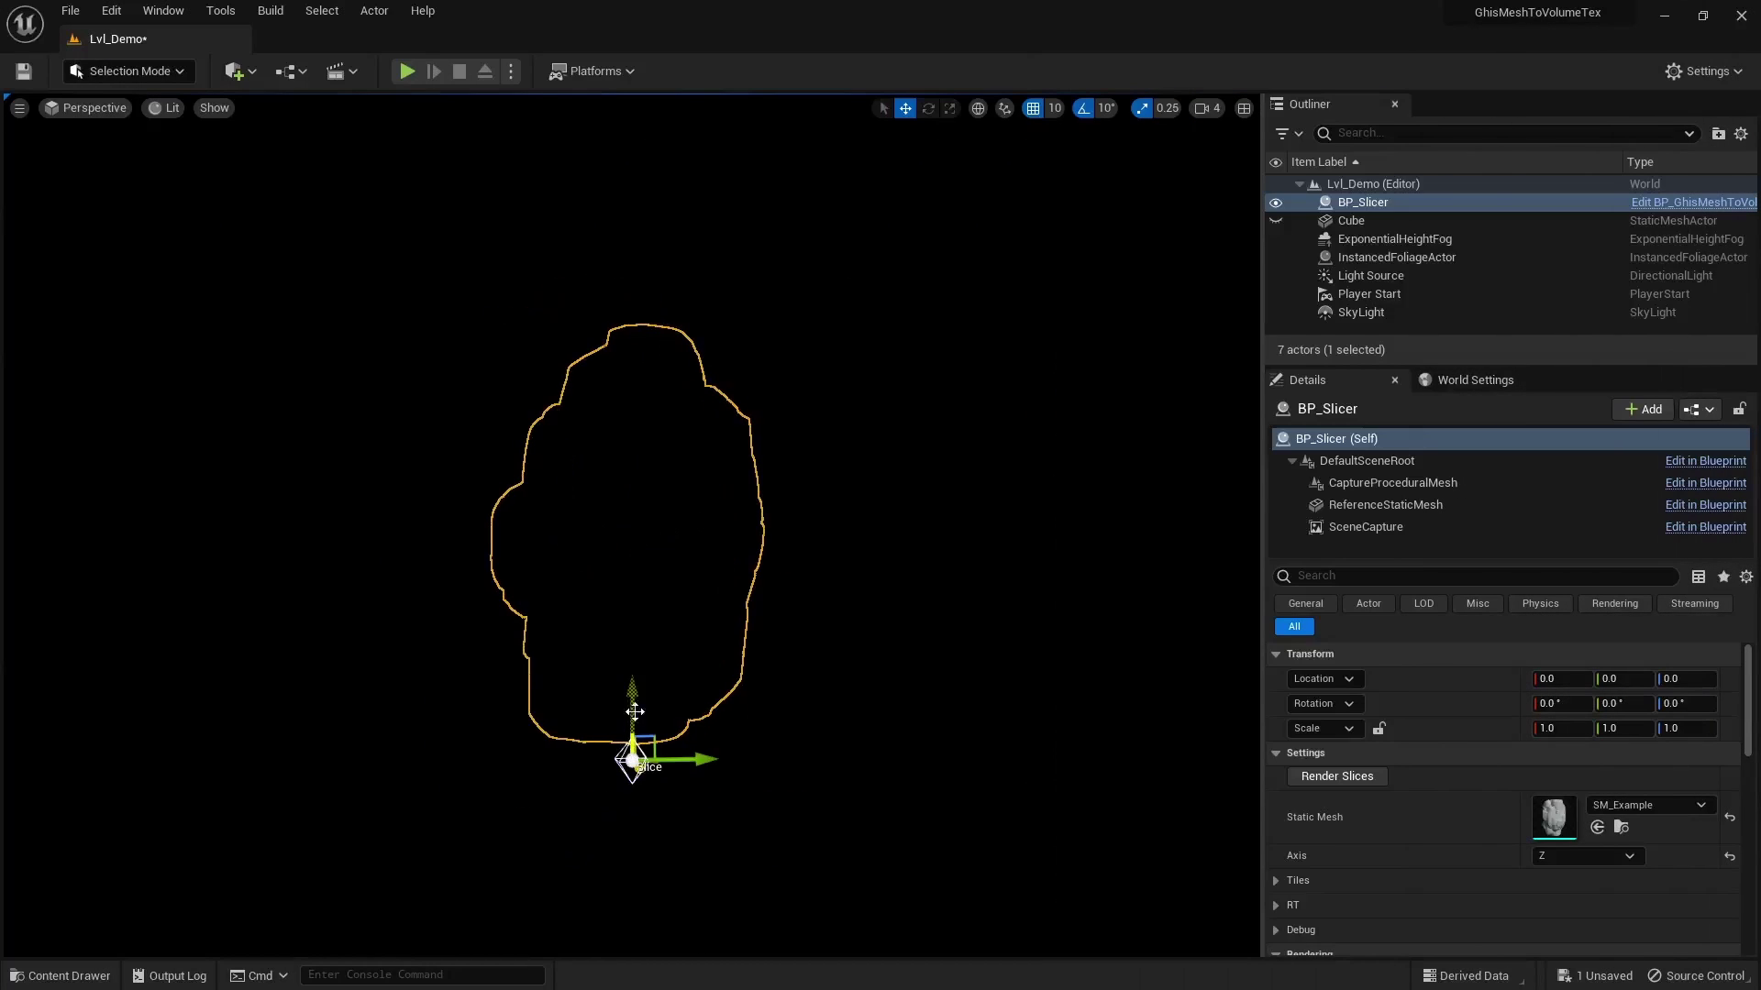
- Sweep the slice plane up through the rock, then back down below the mesh
drag(631, 725, 639, 509)
mouse_move(935, 542)
right_down()
mouse_move(934, 513)
mouse_move(935, 541)
right_up()
drag(624, 416, 631, 541)
drag(631, 607, 631, 804)
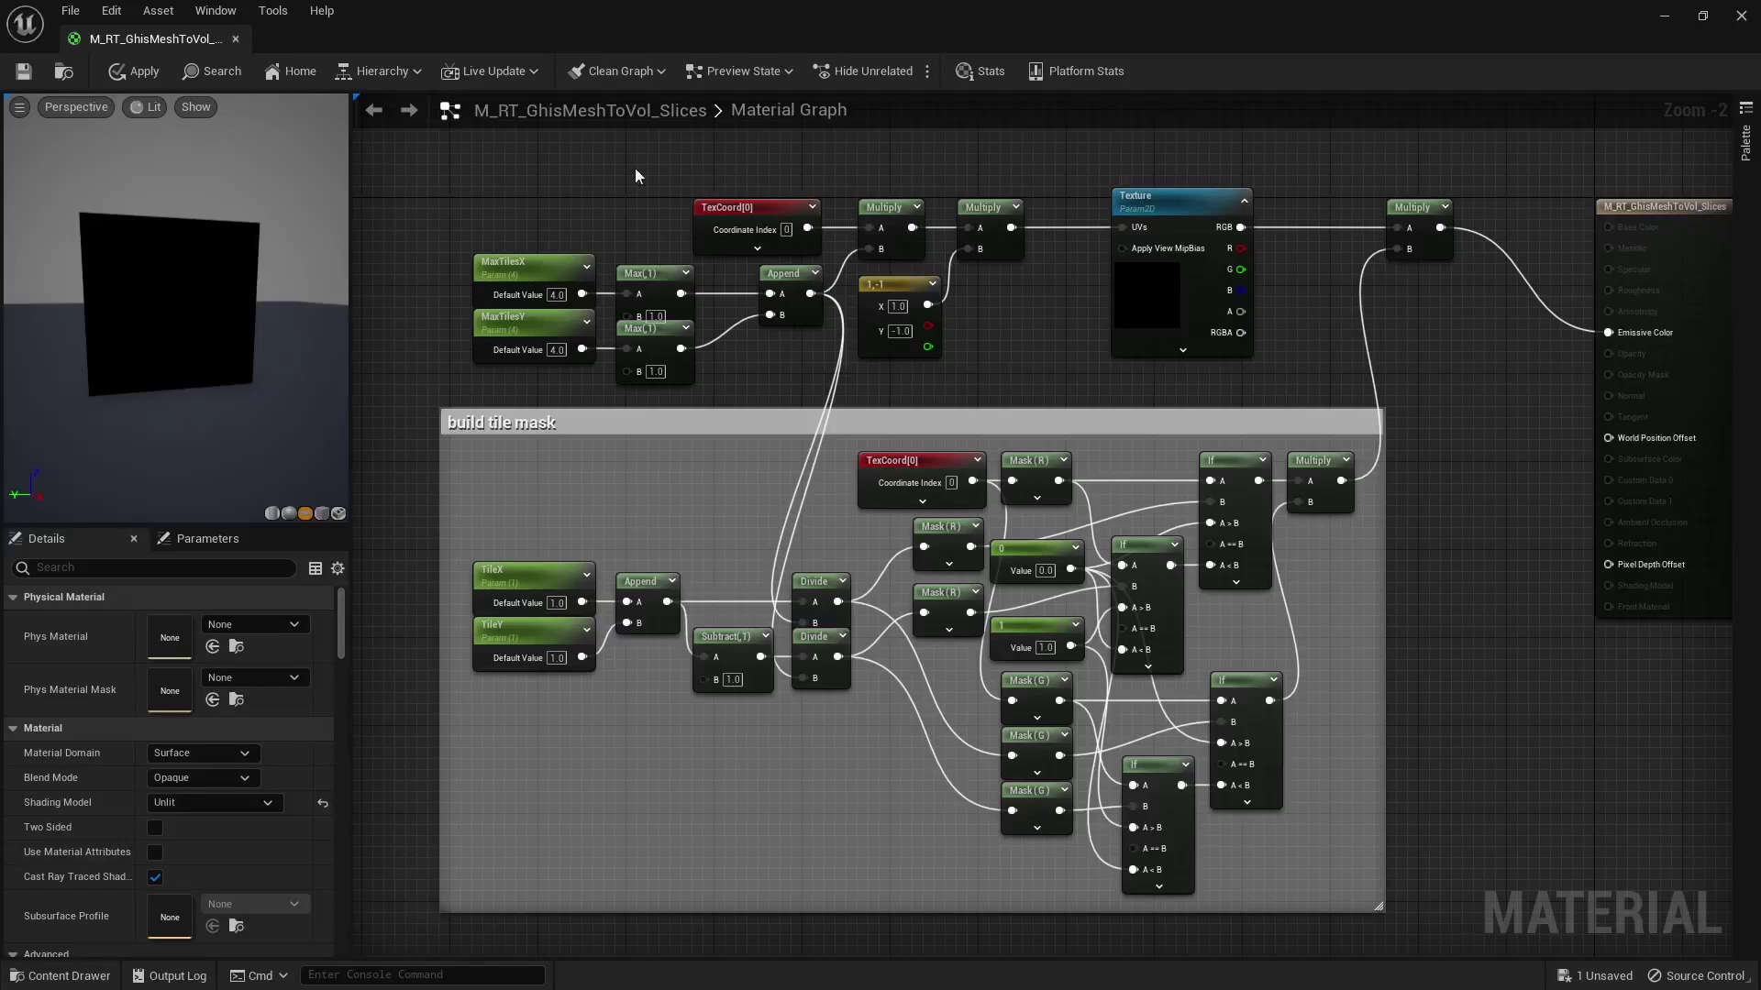
- Set the MaxTilesX and MaxTilesY parameters to 8
drag(493, 170, 1016, 380)
click(781, 368)
click(523, 268)
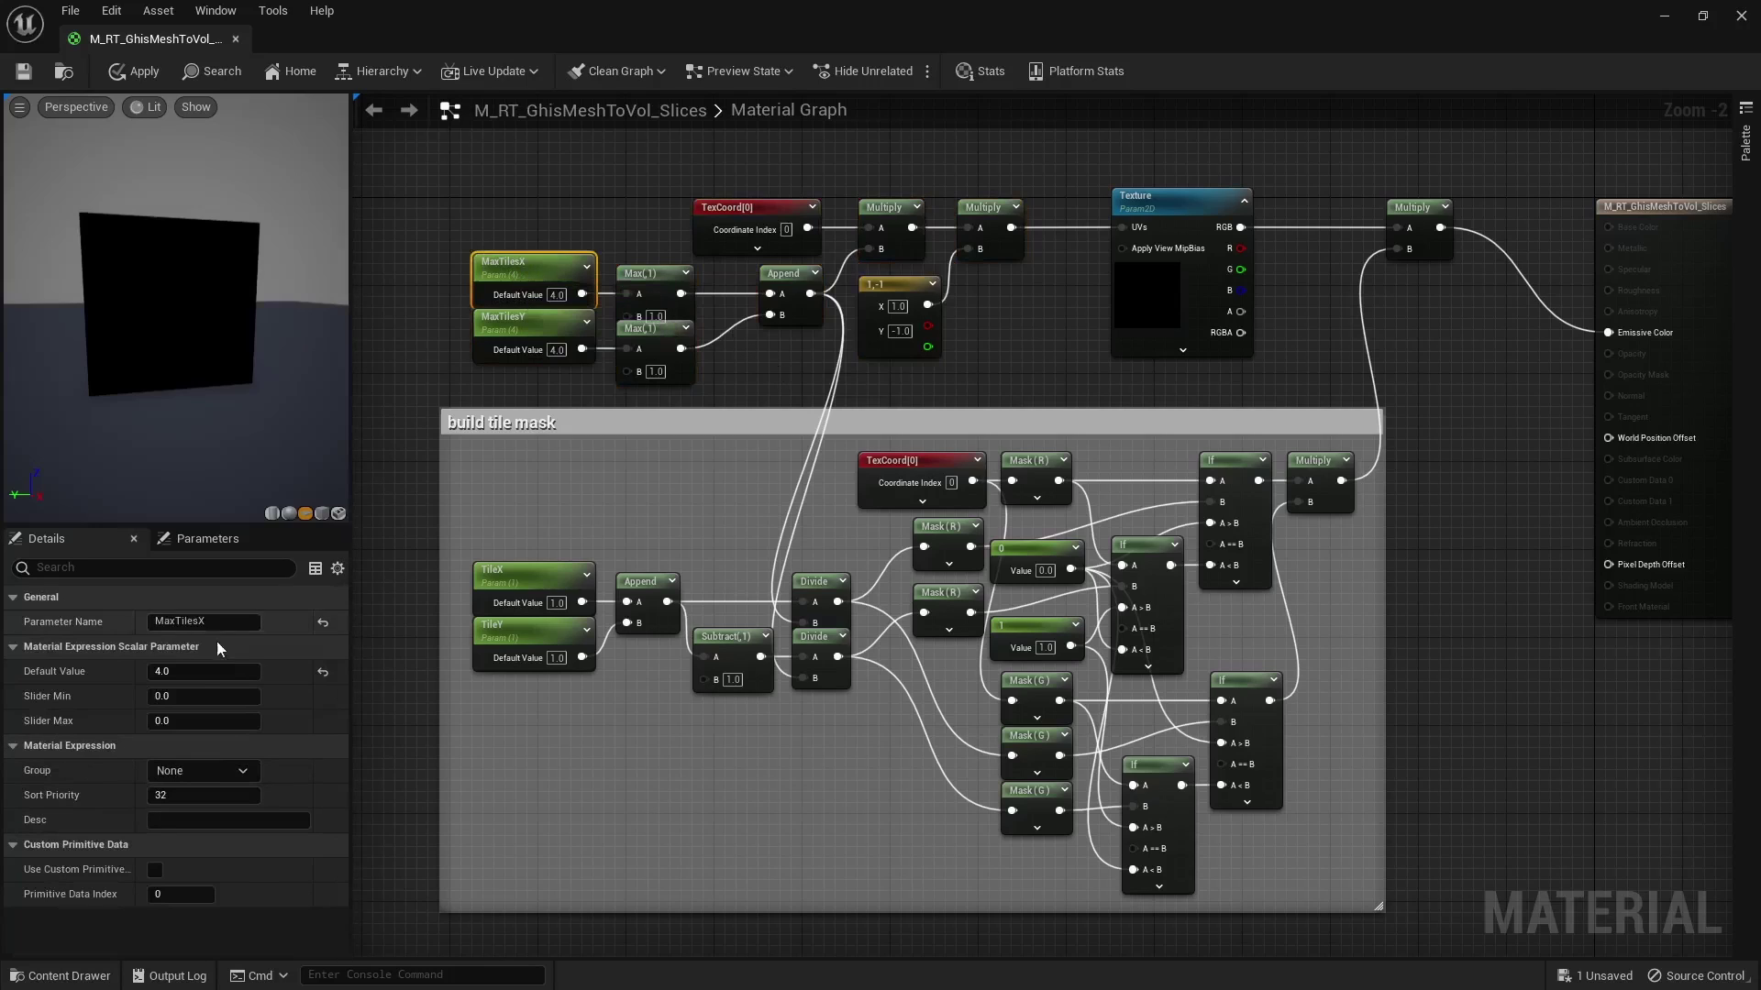
click(204, 671)
text(8)
key(Return)
click(532, 321)
click(203, 672)
text(8)
key(Return)
click(753, 503)
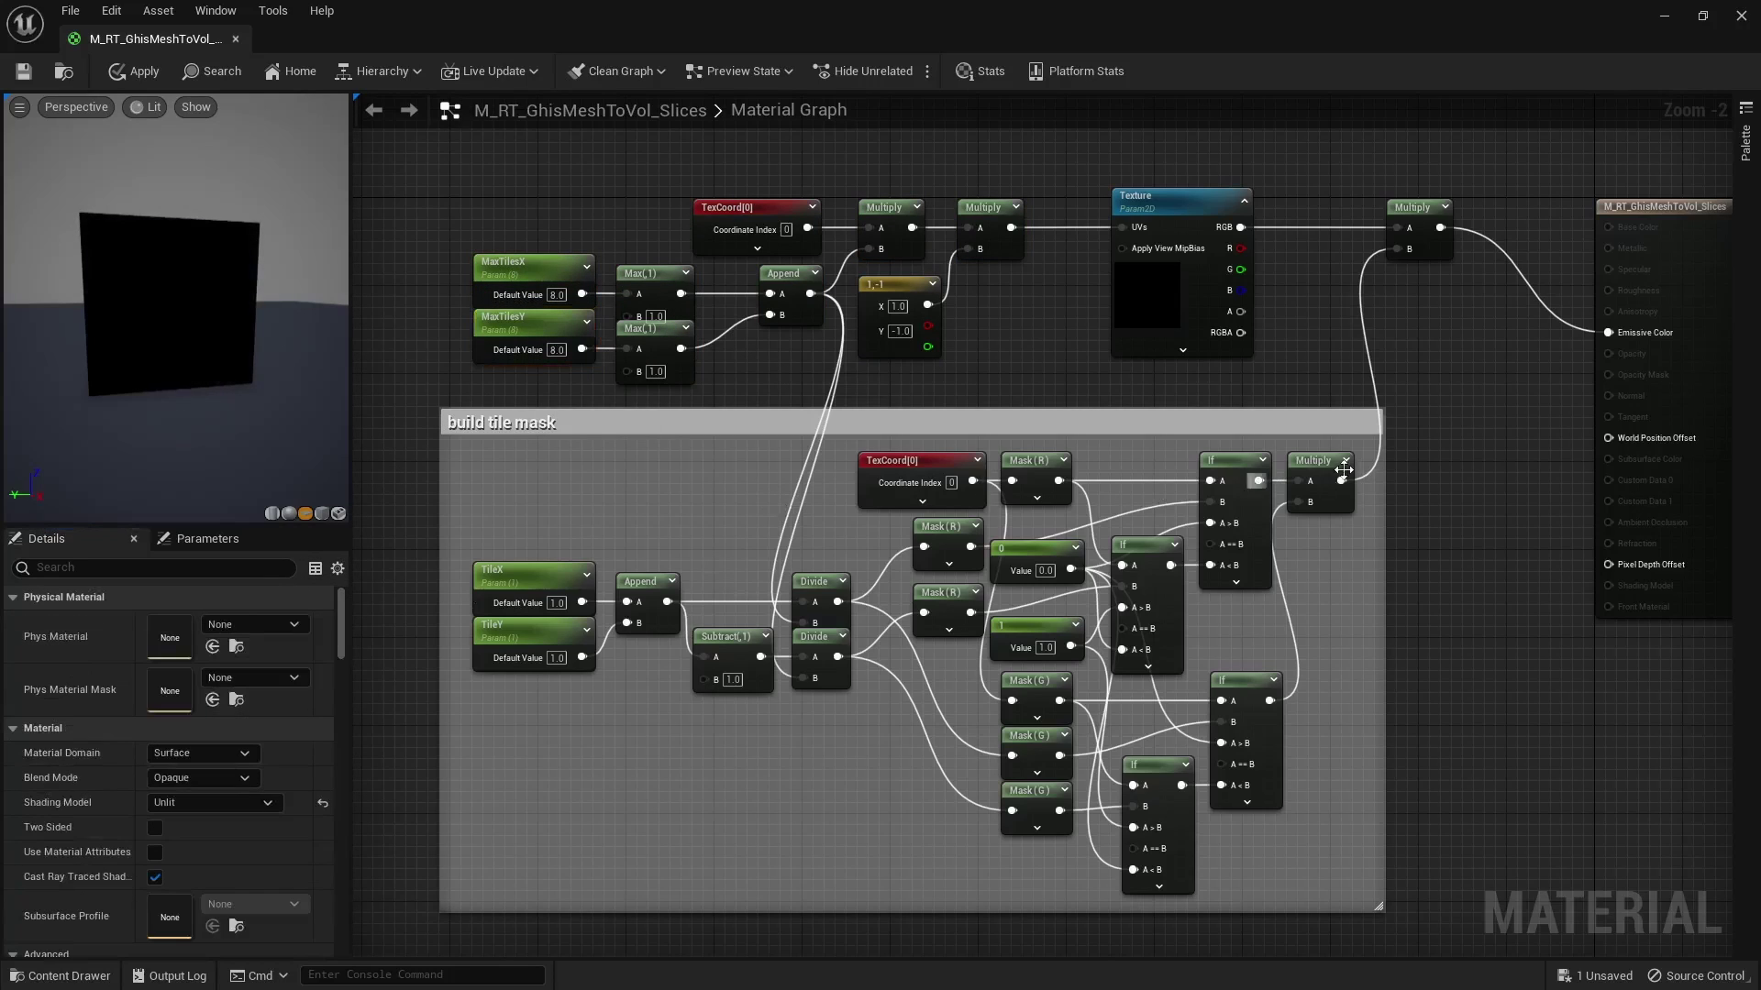
- Preview the tile mask on Emissive Color while testing TileX values 7, 8, 4, then settling on 1
drag(1343, 469, 1608, 332)
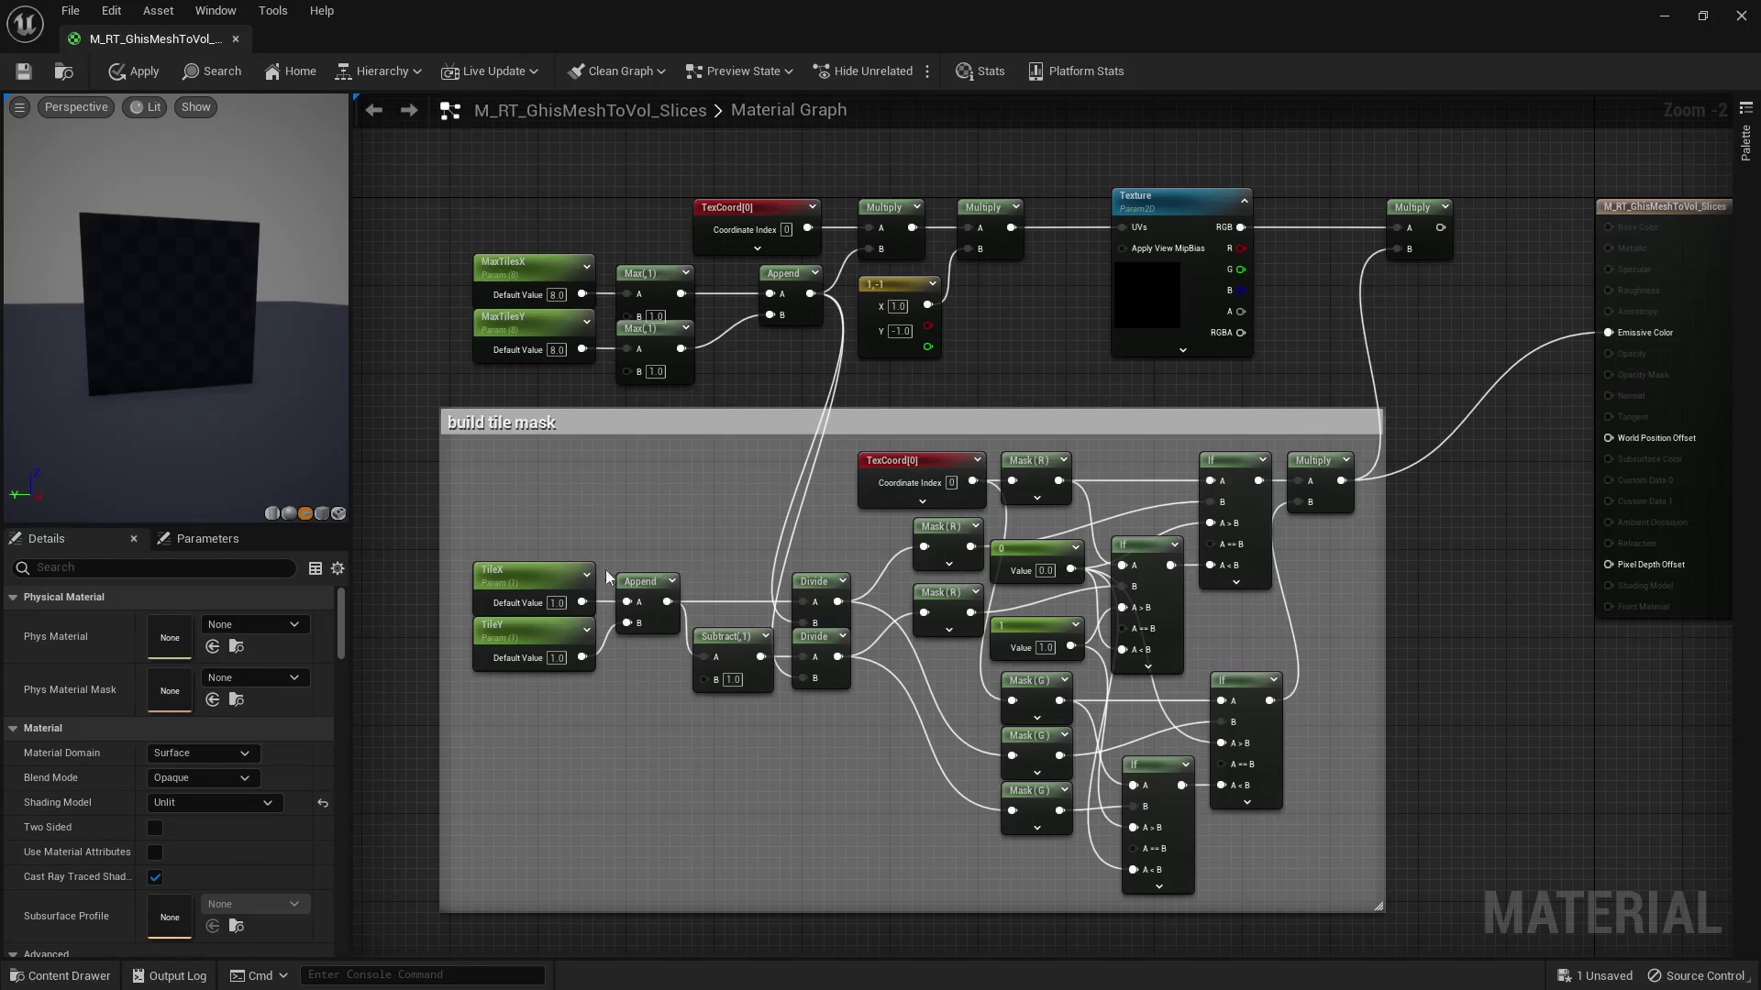
click(474, 589)
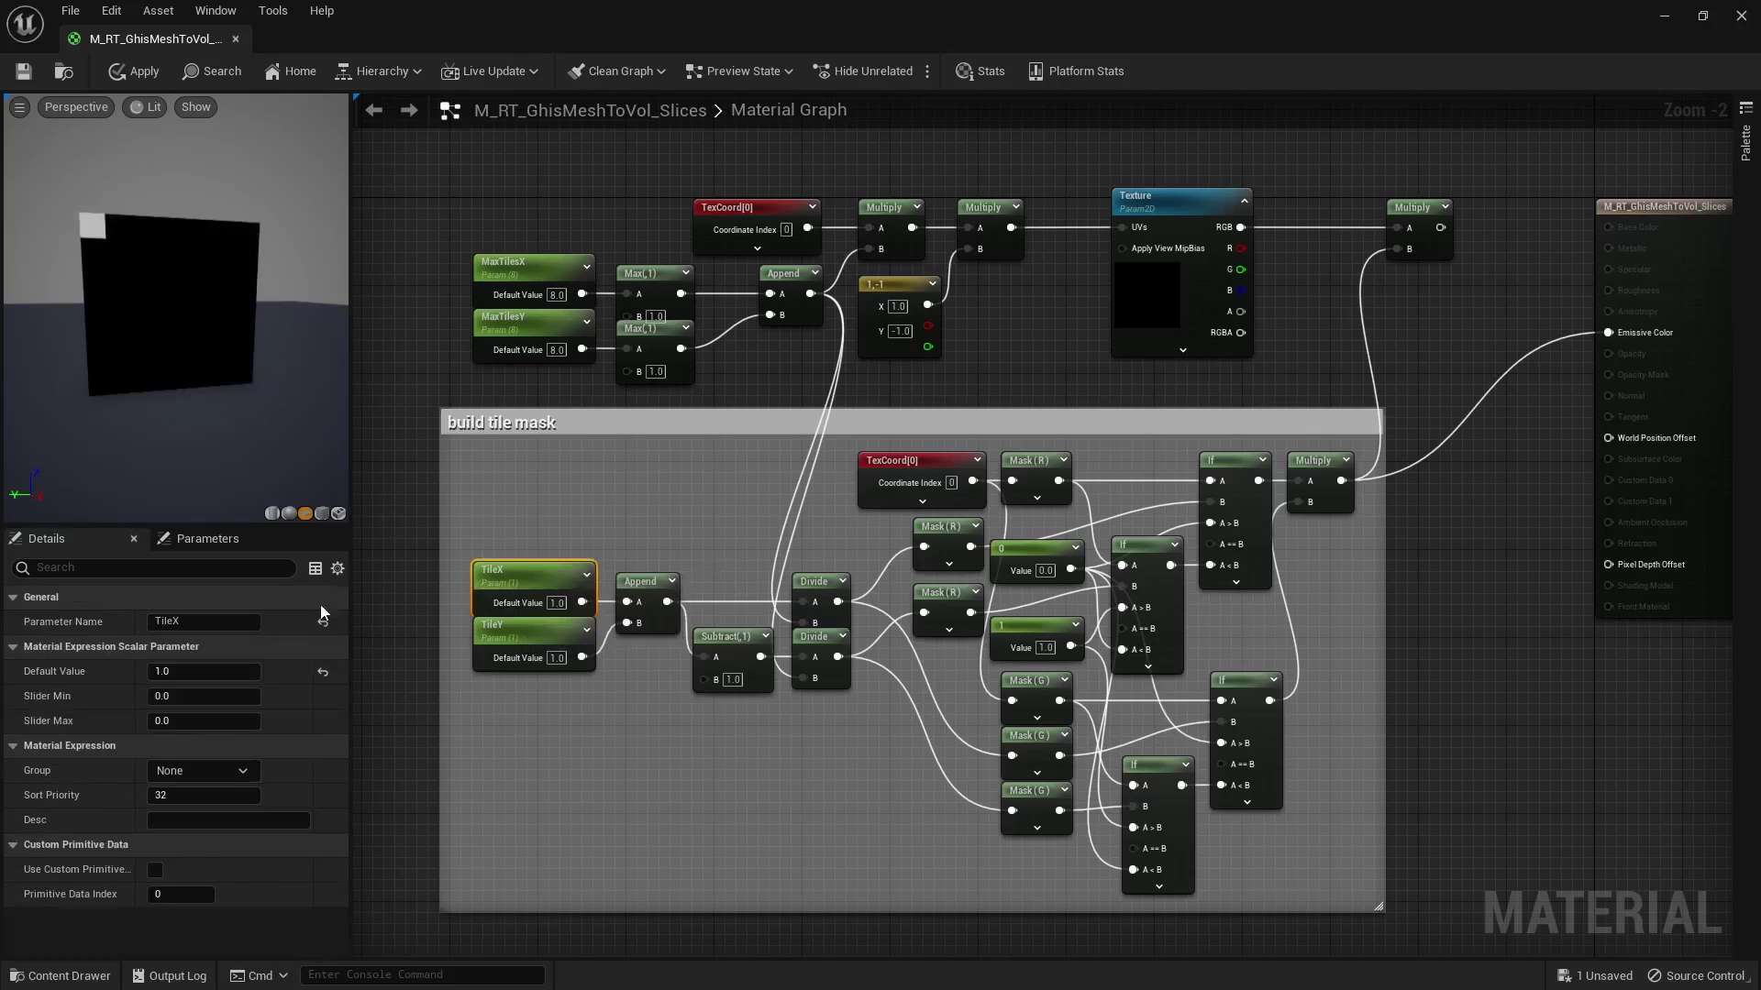
click(175, 672)
text(7)
key(Return)
text(8)
key(Return)
text(4)
key(Return)
text(3)
key(BackSpace)
text(1)
key(Return)
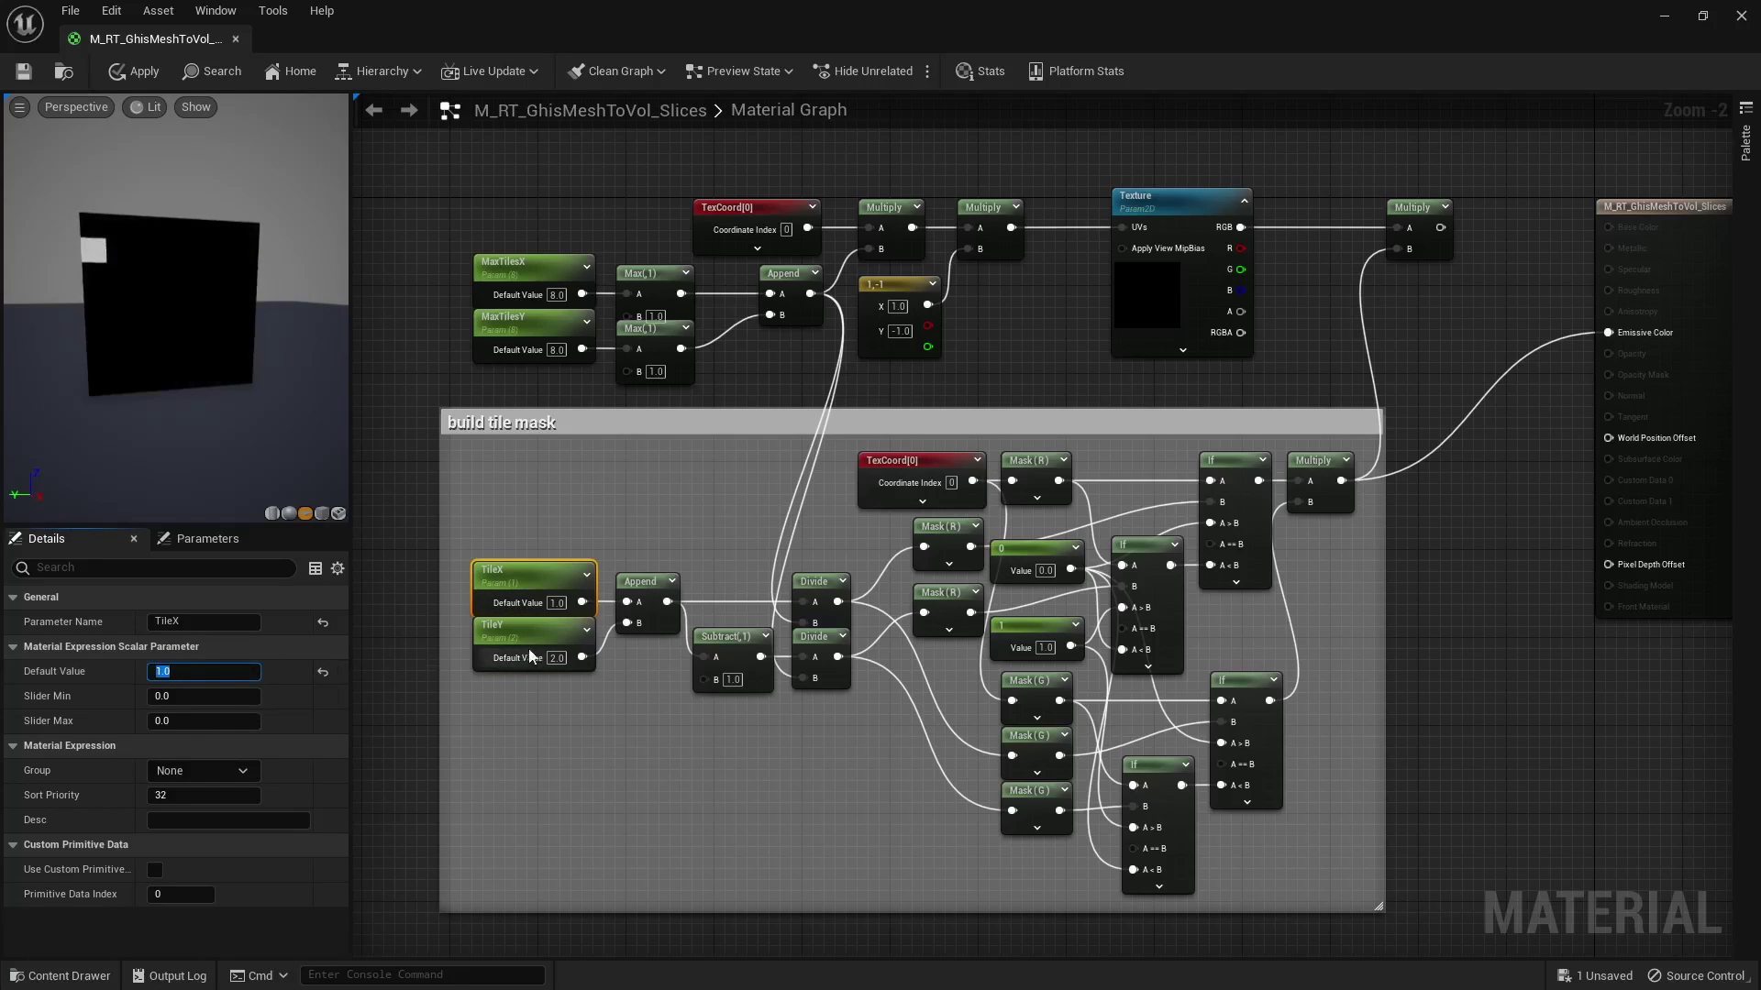
- Set the material's Blend Mode to Additive and reconnect the top Multiply to Emissive Color
click(514, 633)
click(183, 672)
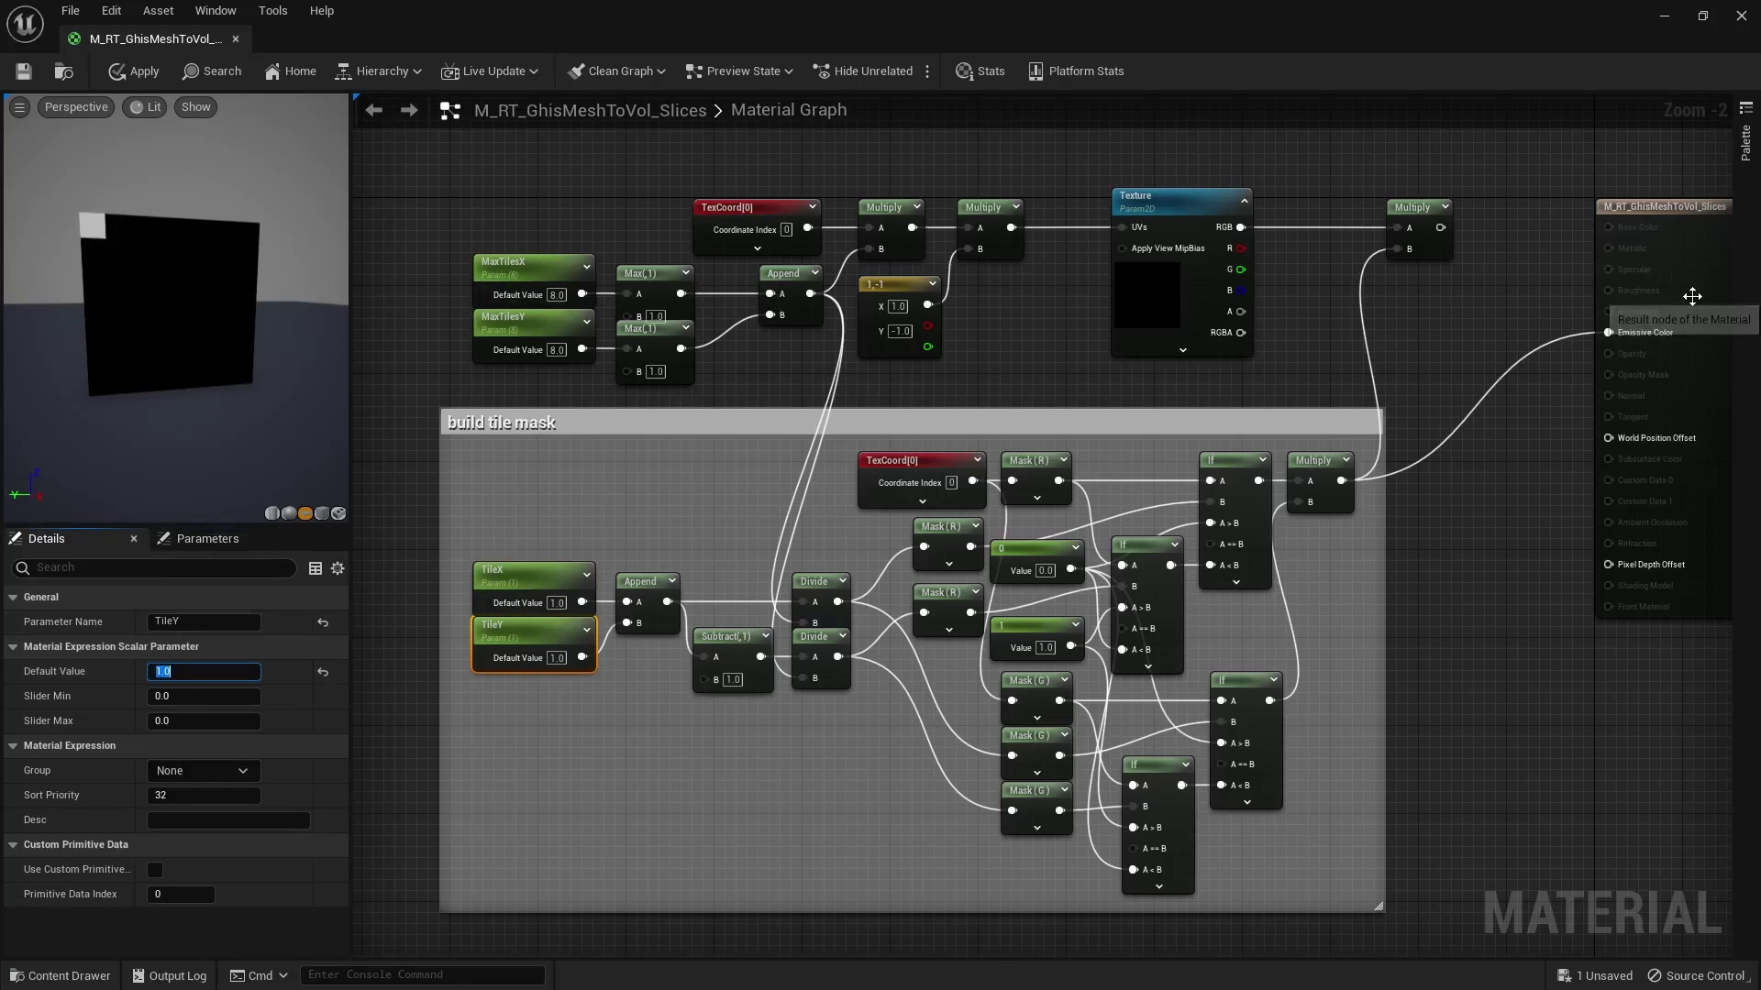
click(1650, 293)
click(204, 780)
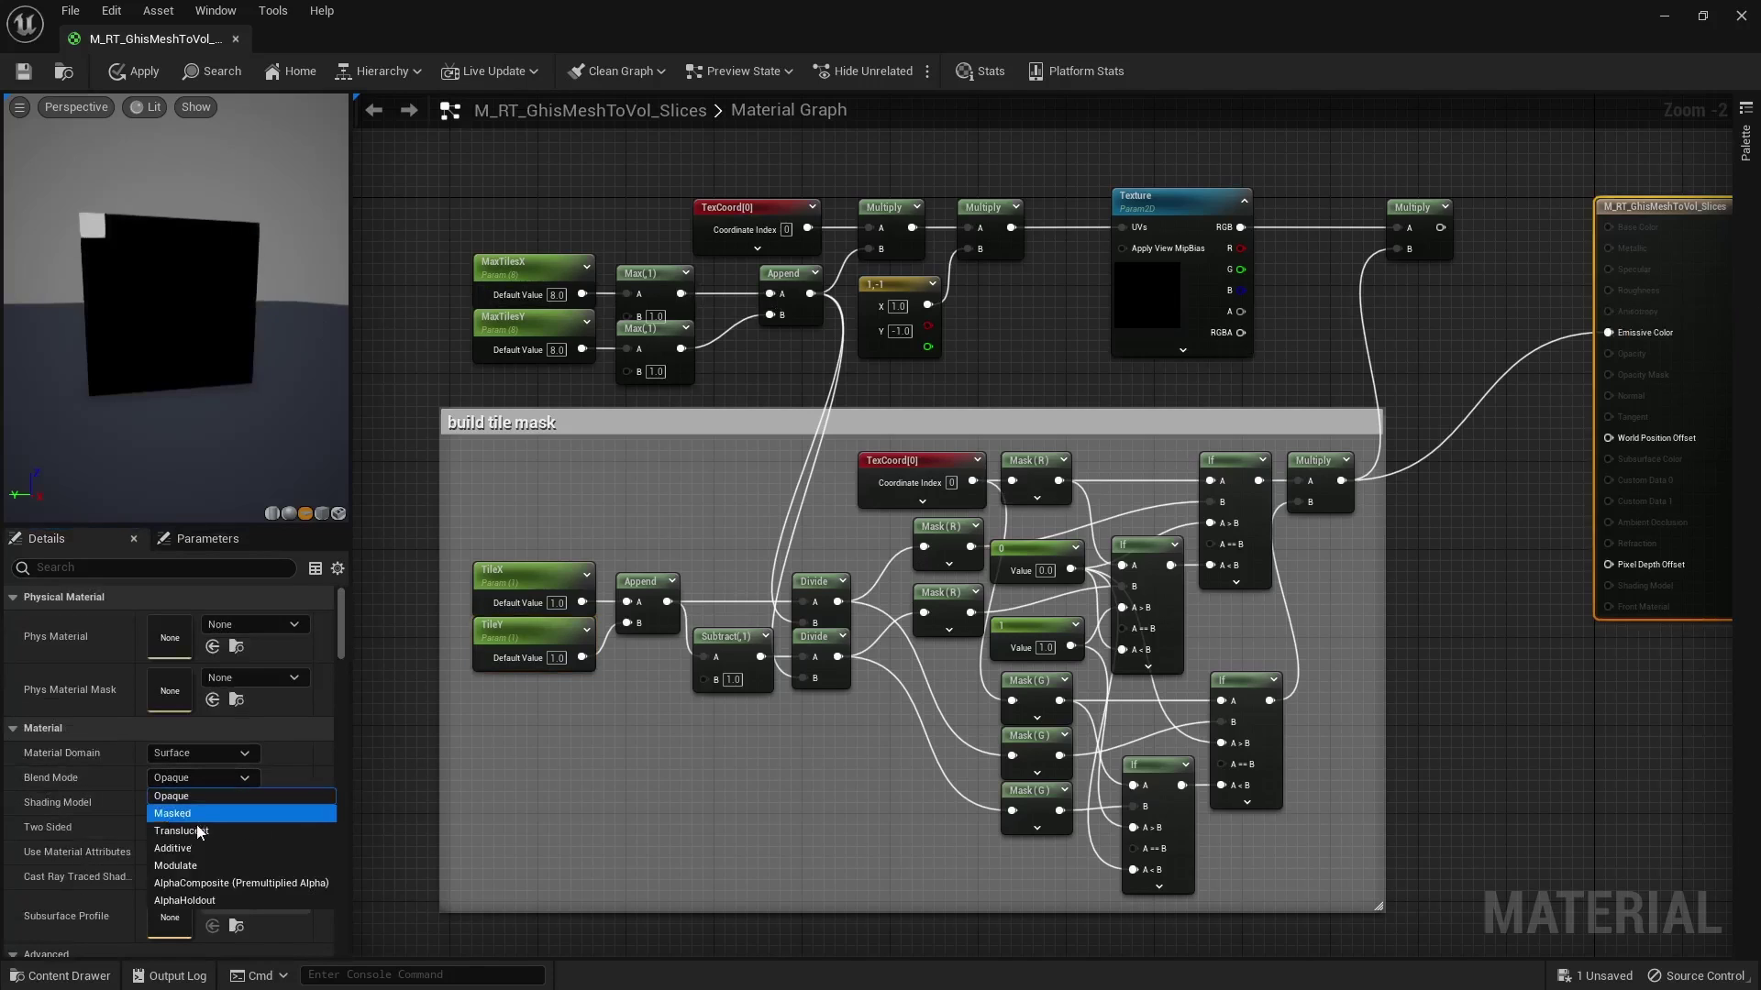
click(195, 844)
drag(1440, 227, 1627, 339)
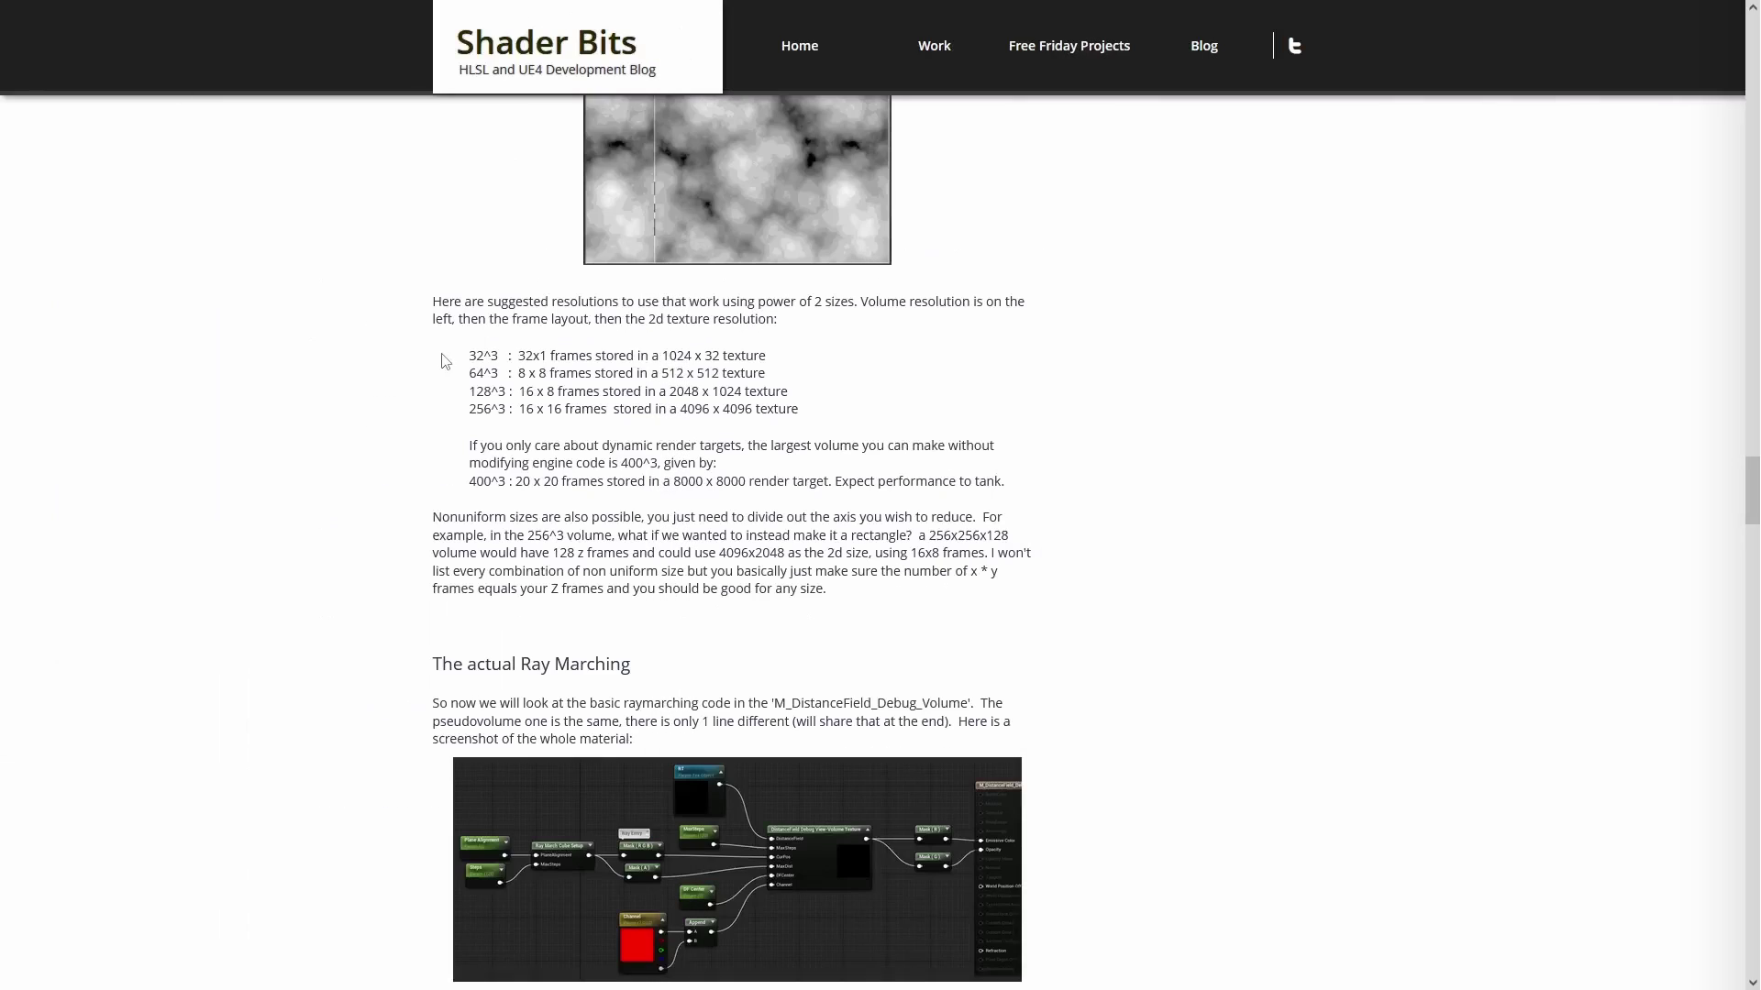
drag(445, 361, 822, 418)
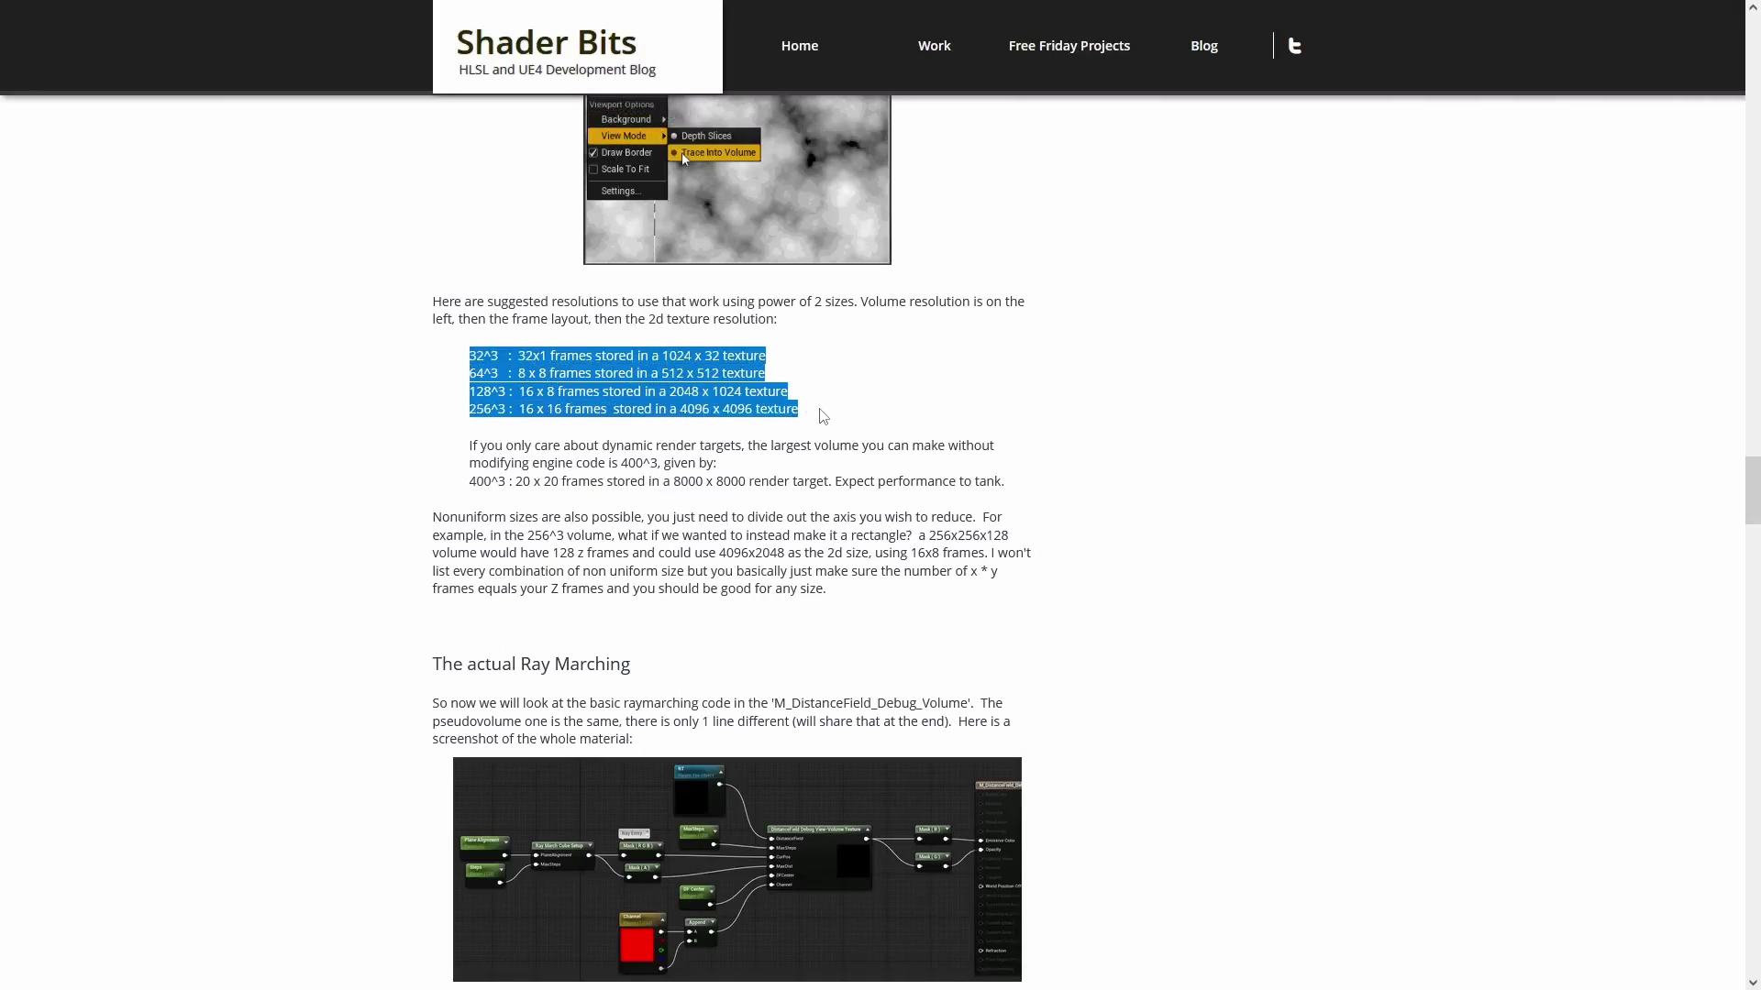
click(822, 417)
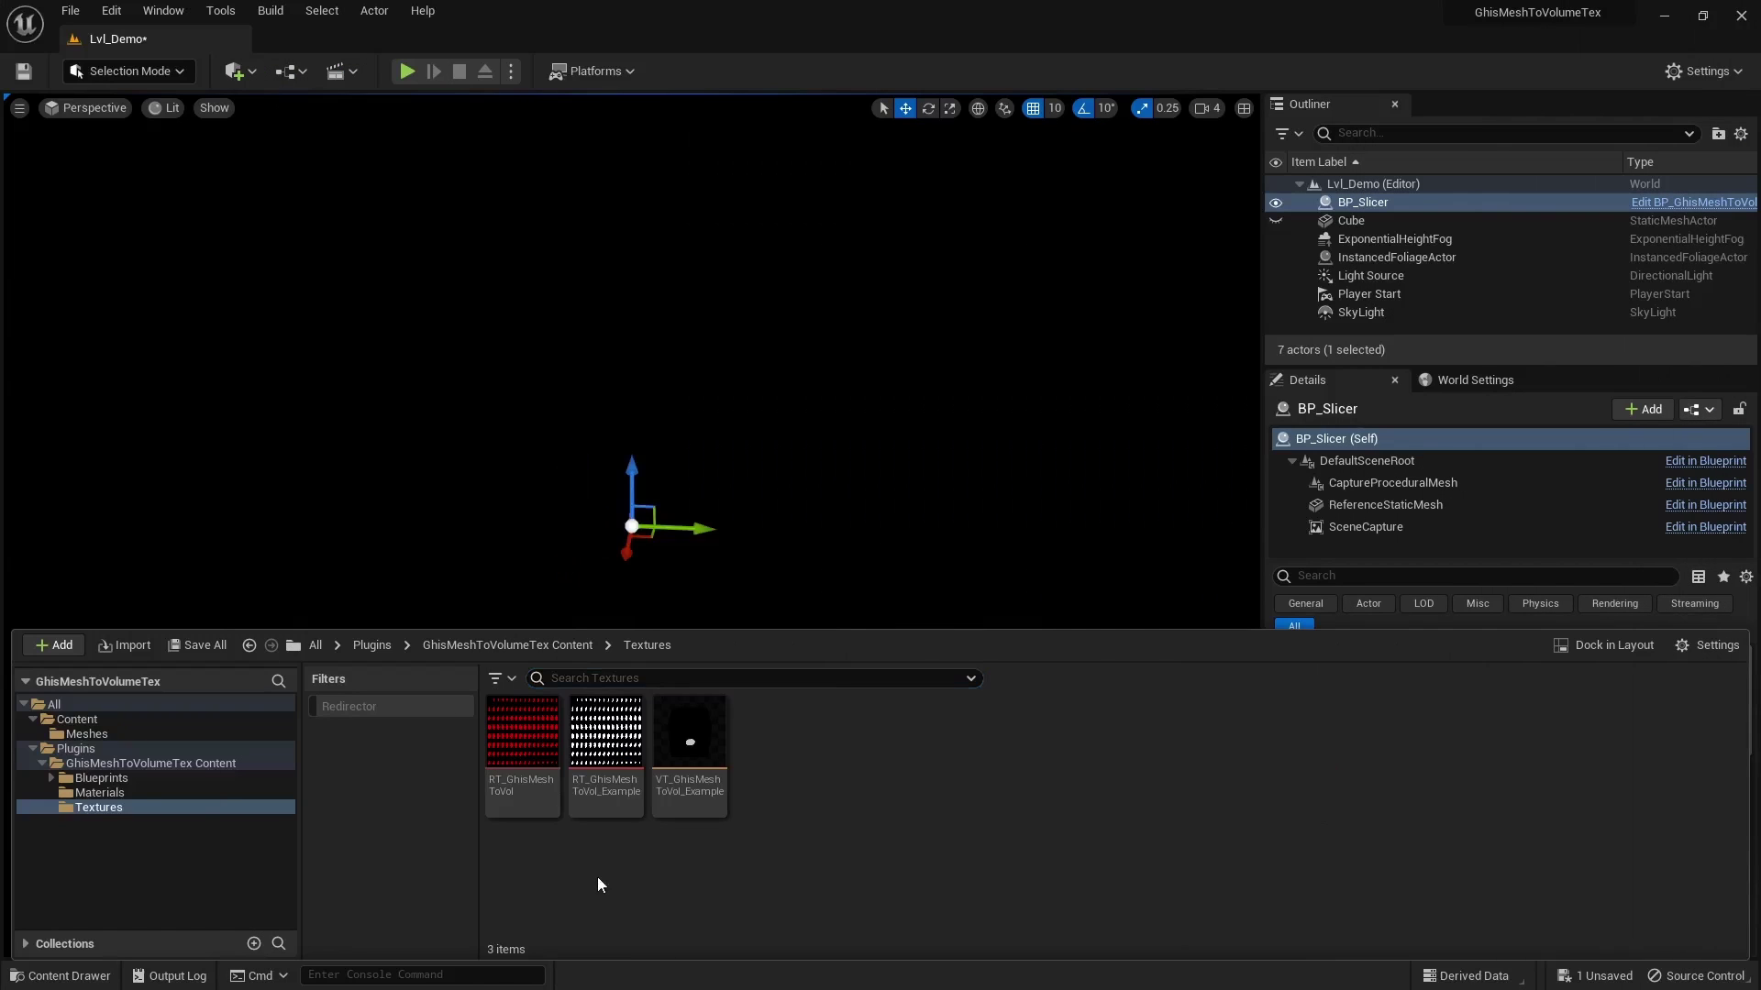
- Create a static texture from RT_GhisMeshToVol, then a volume texture from that static texture
click(523, 734)
right_click(523, 733)
click(690, 360)
click(782, 737)
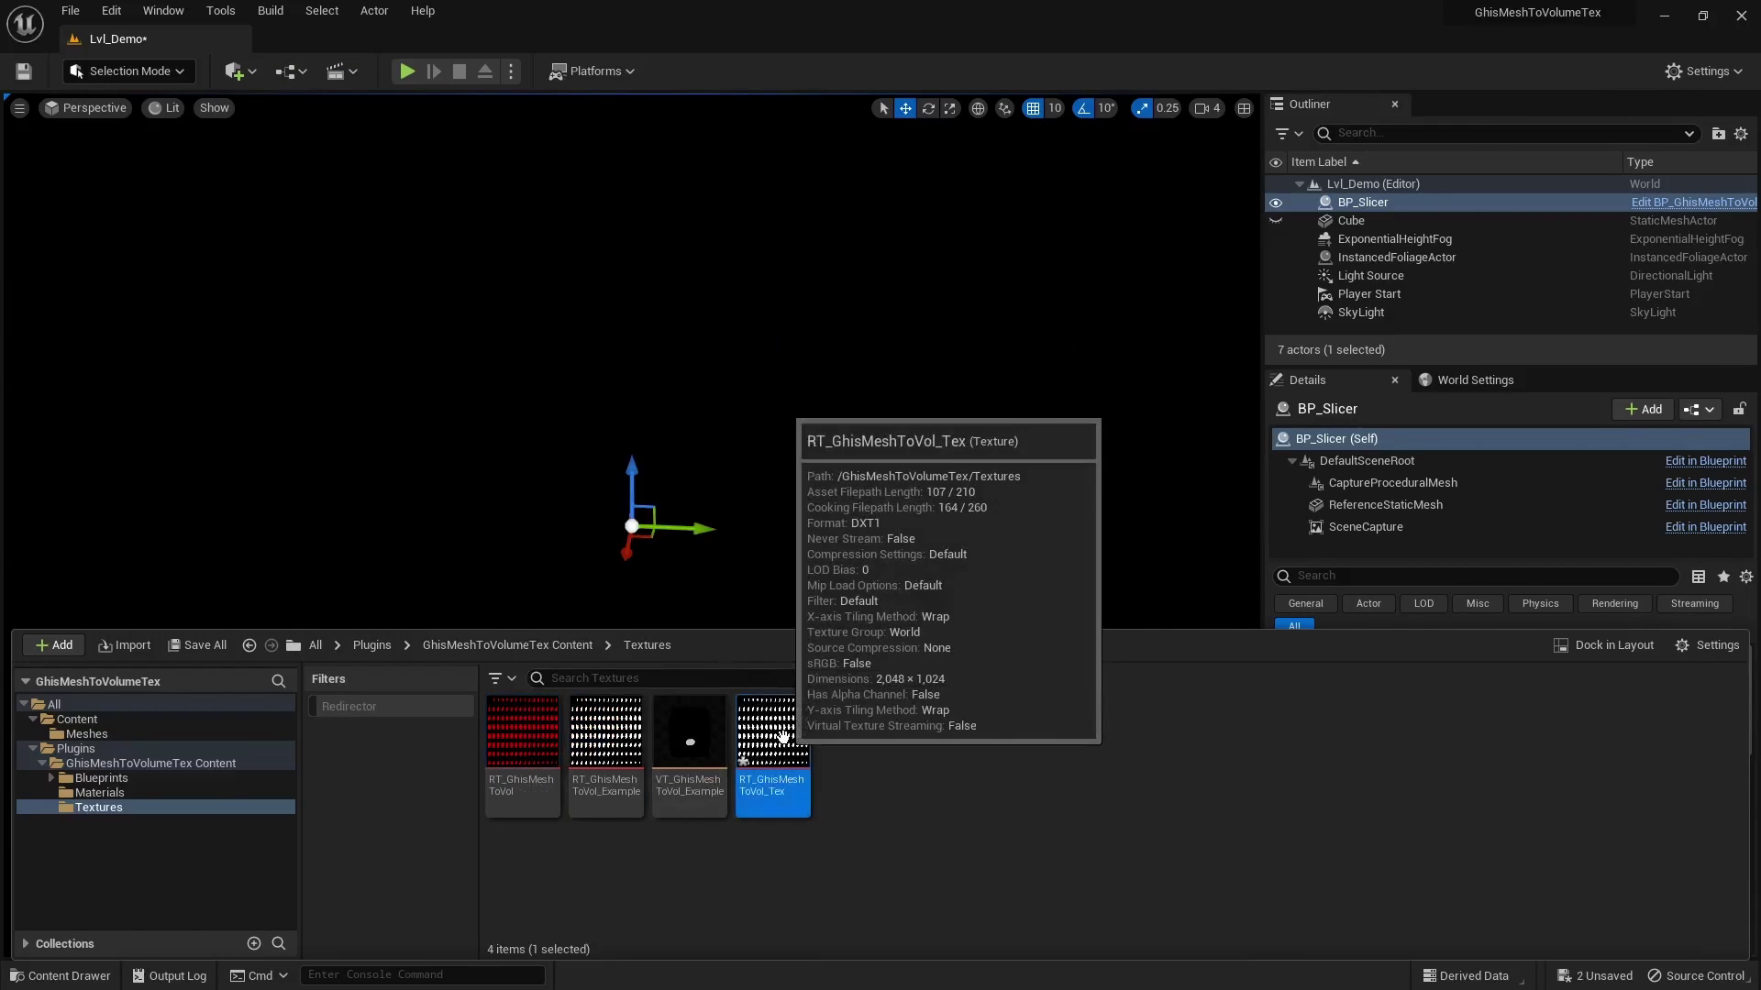
right_click(783, 737)
click(927, 229)
- Set the volume texture's Tile Size X and Y to 128
double_click(780, 735)
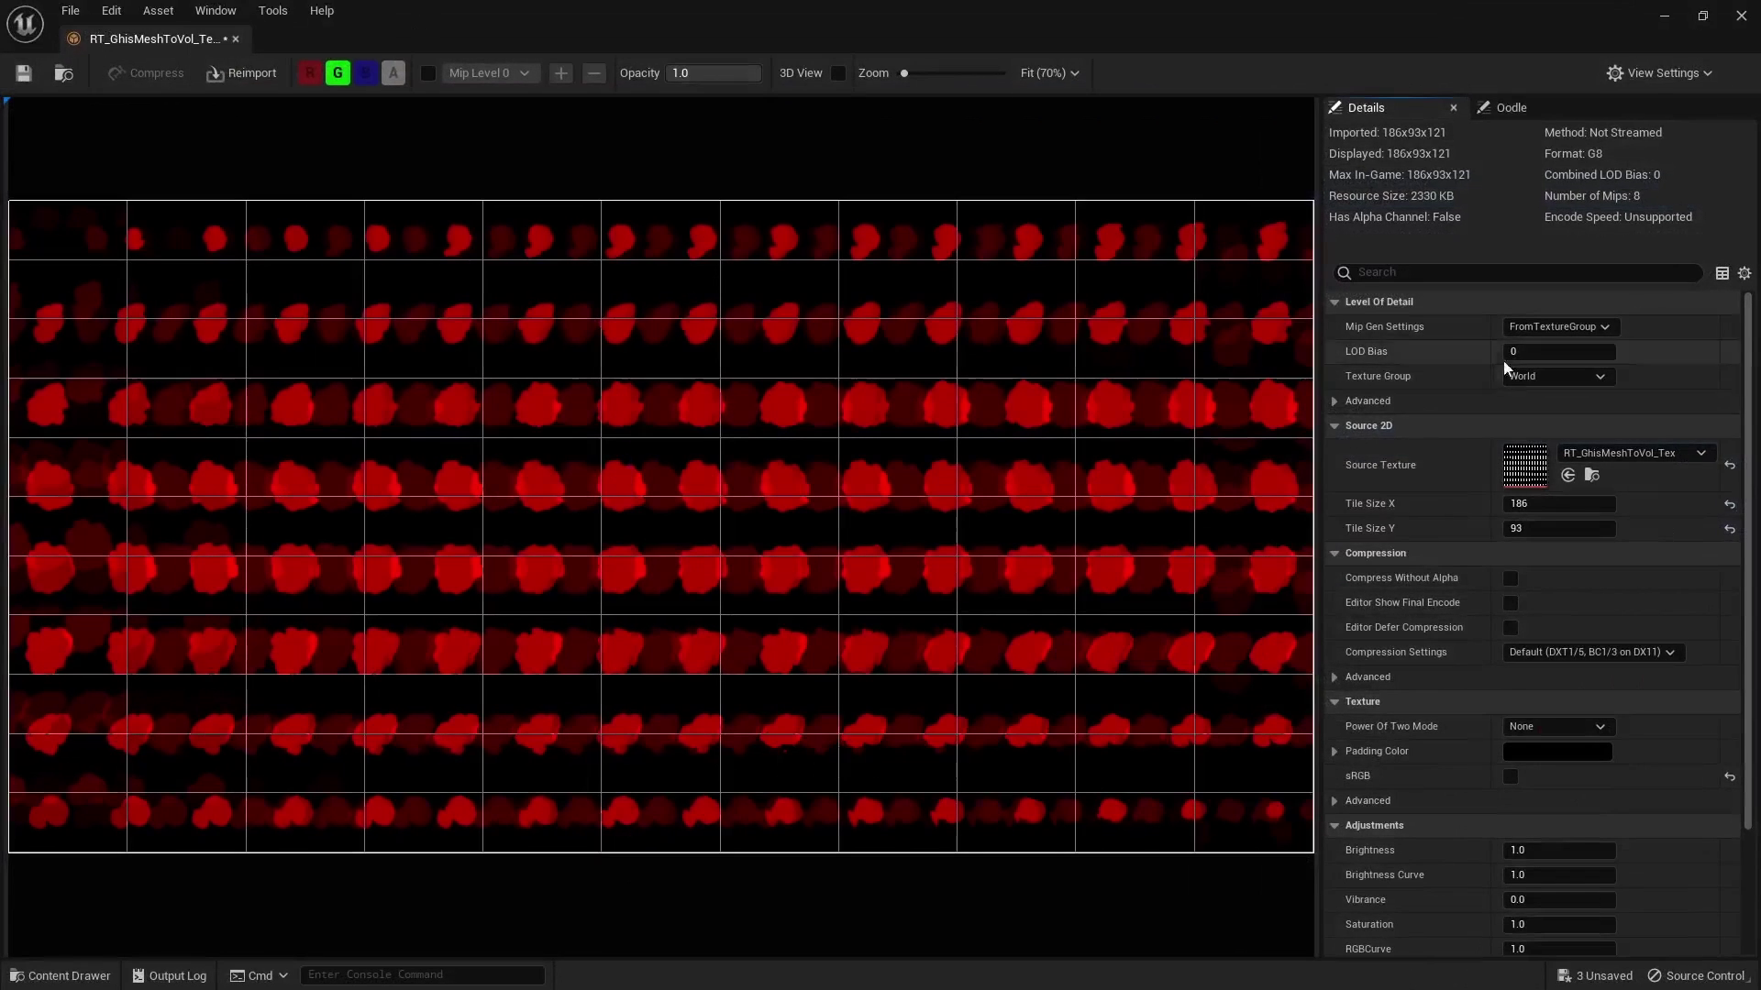
click(1559, 503)
text(128)
key(Tab)
text(128)
key(Return)
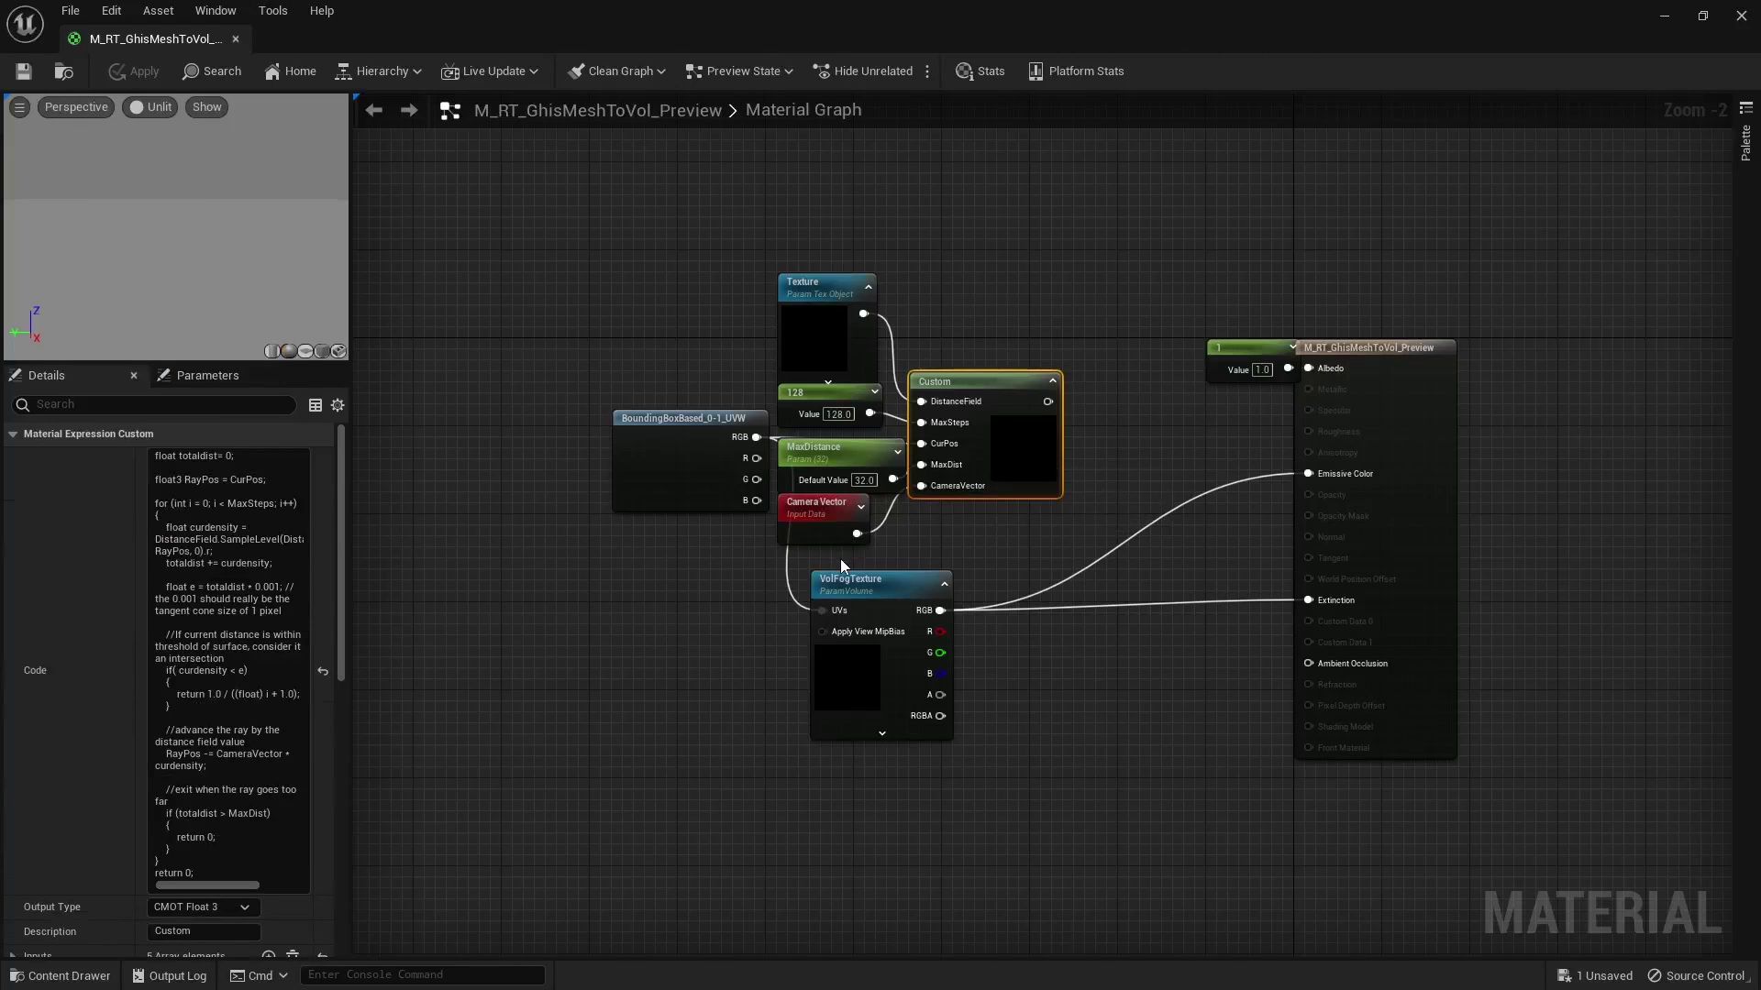
- Inspect the preview material's VolFogTexture node and material result node
drag(688, 590, 899, 750)
click(1405, 524)
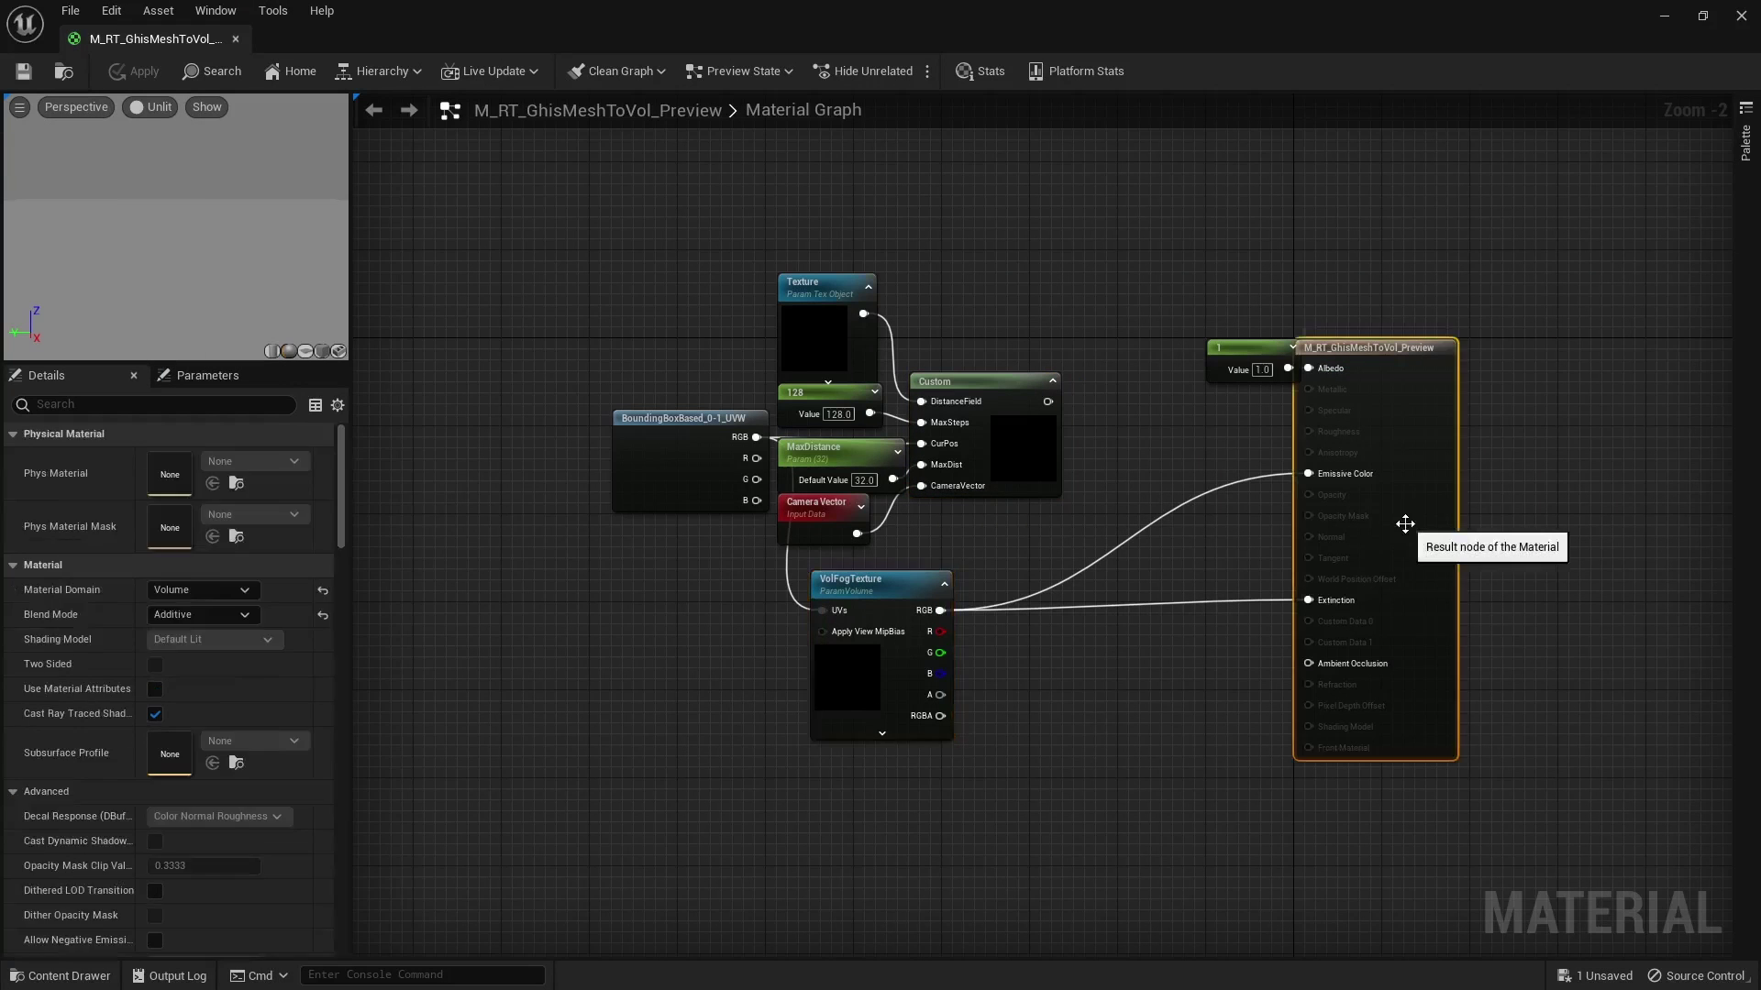
click(1011, 657)
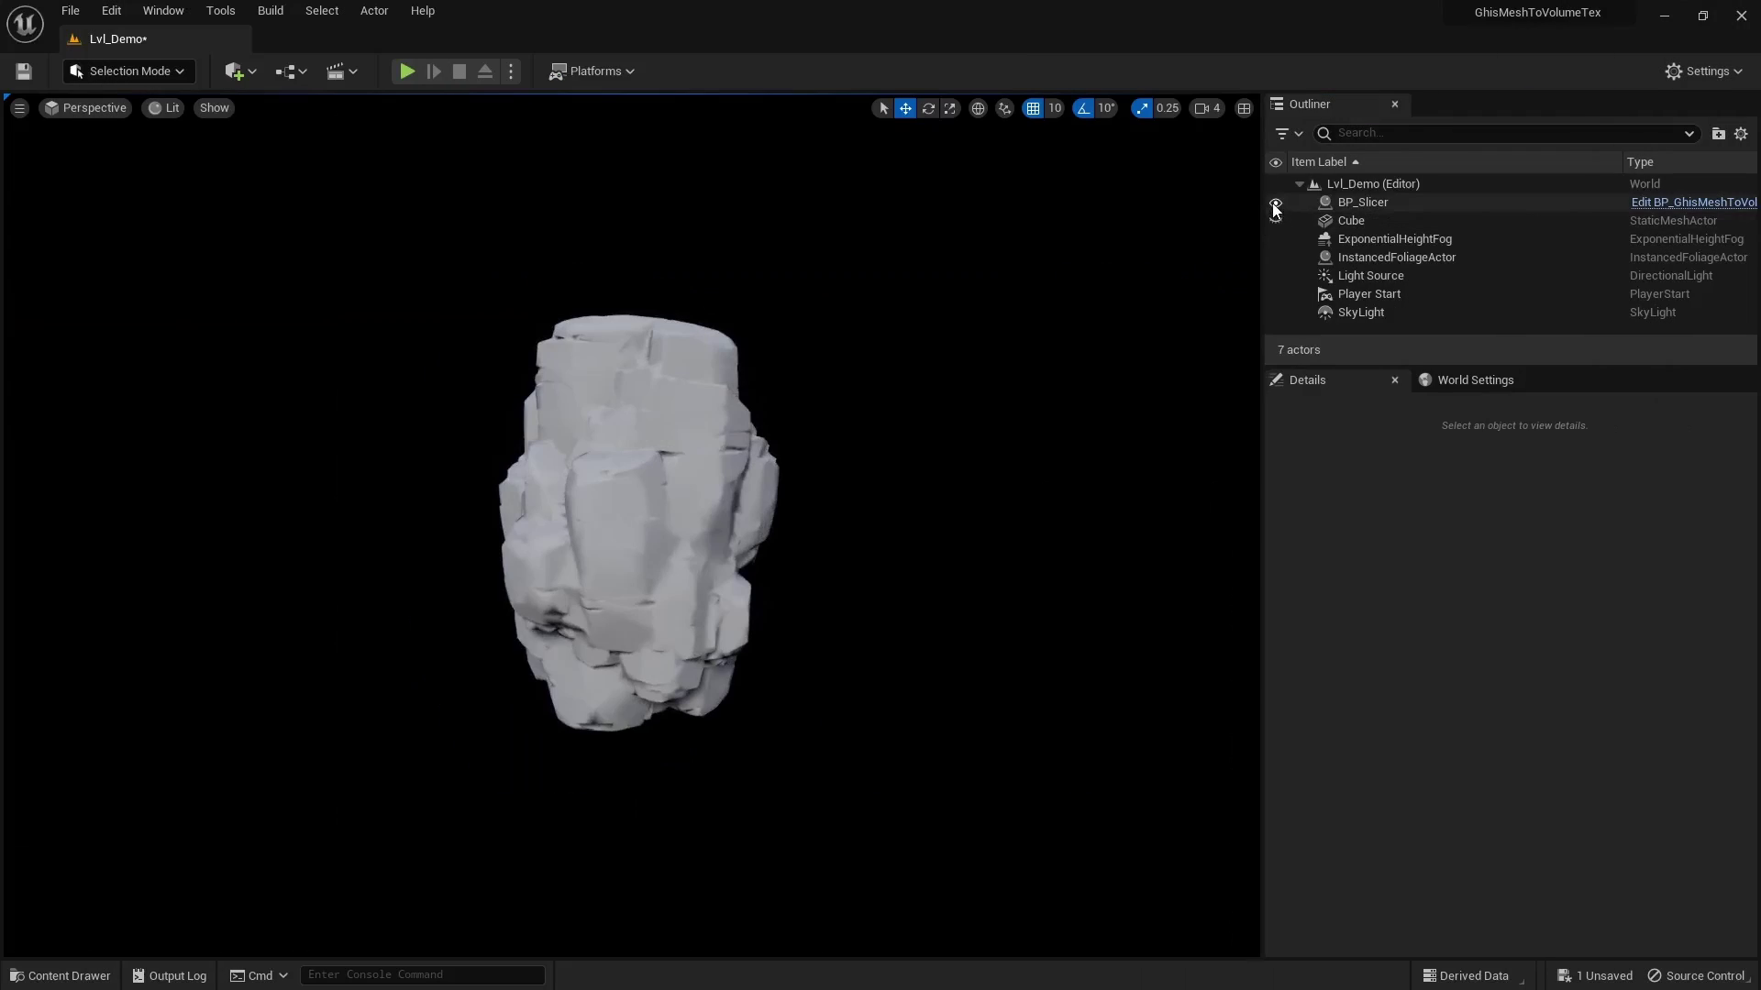
- Toggle BP_Slicer and Cube visibility to compare mesh and volume, leaving BP_Slicer hidden and Cube visible
click(1274, 203)
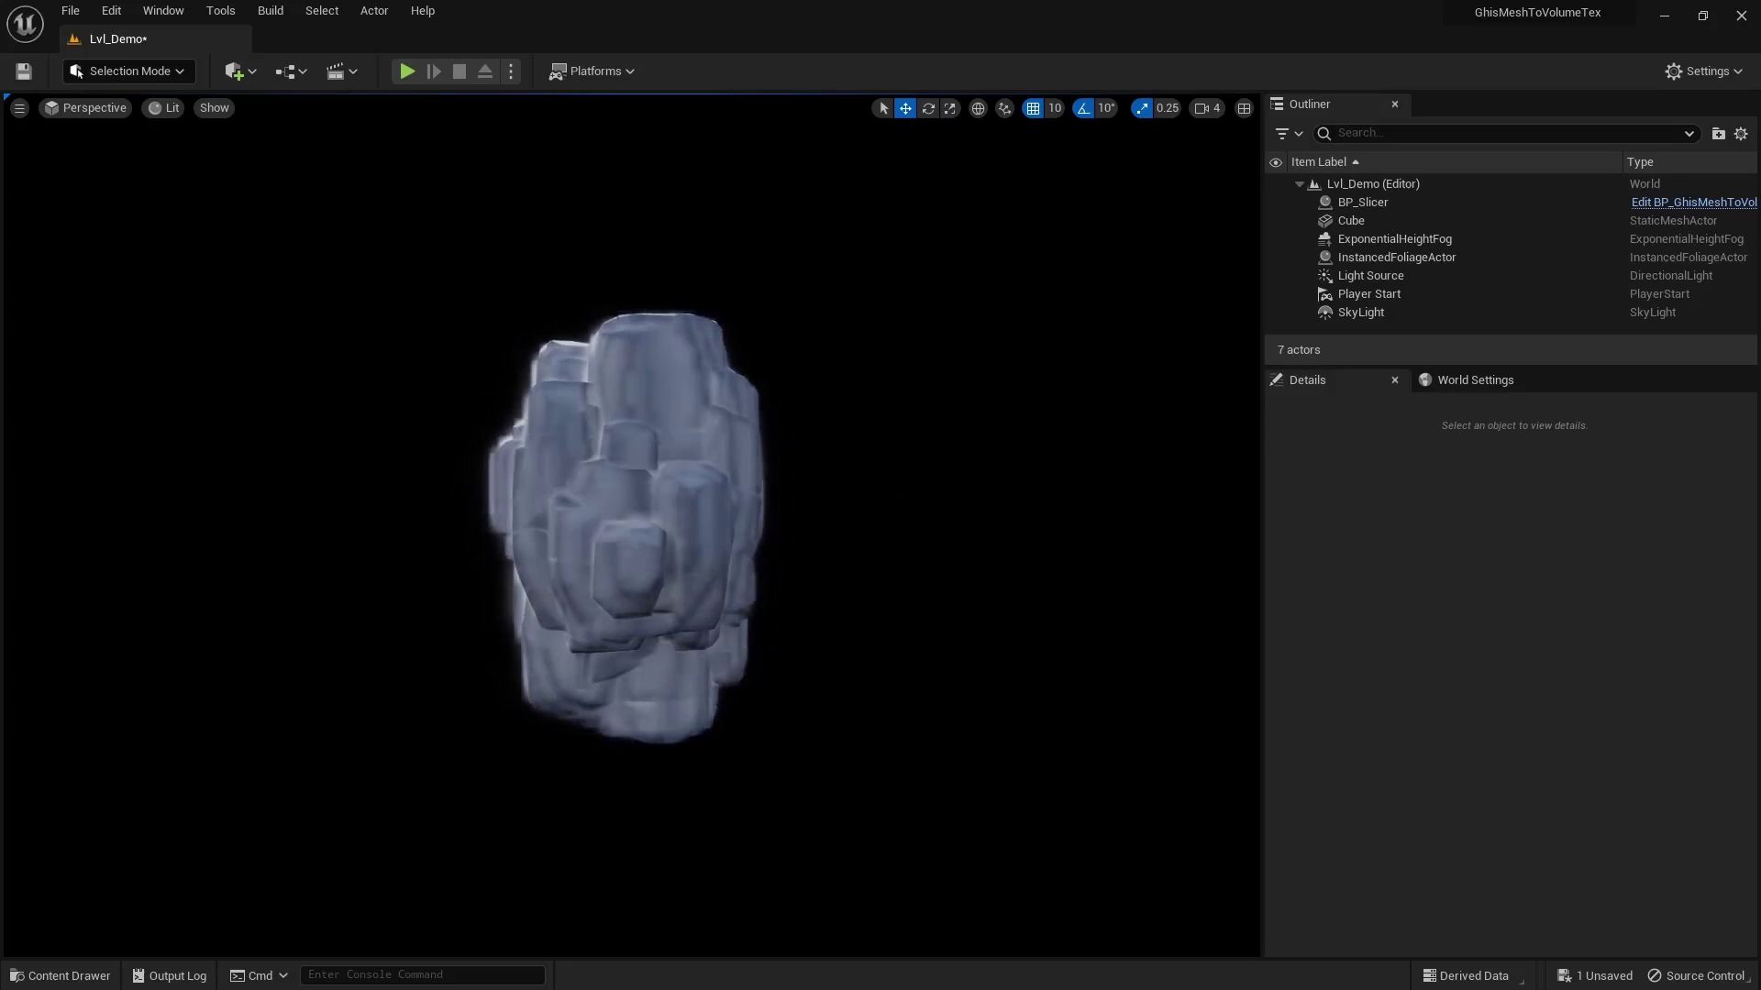
click(1275, 204)
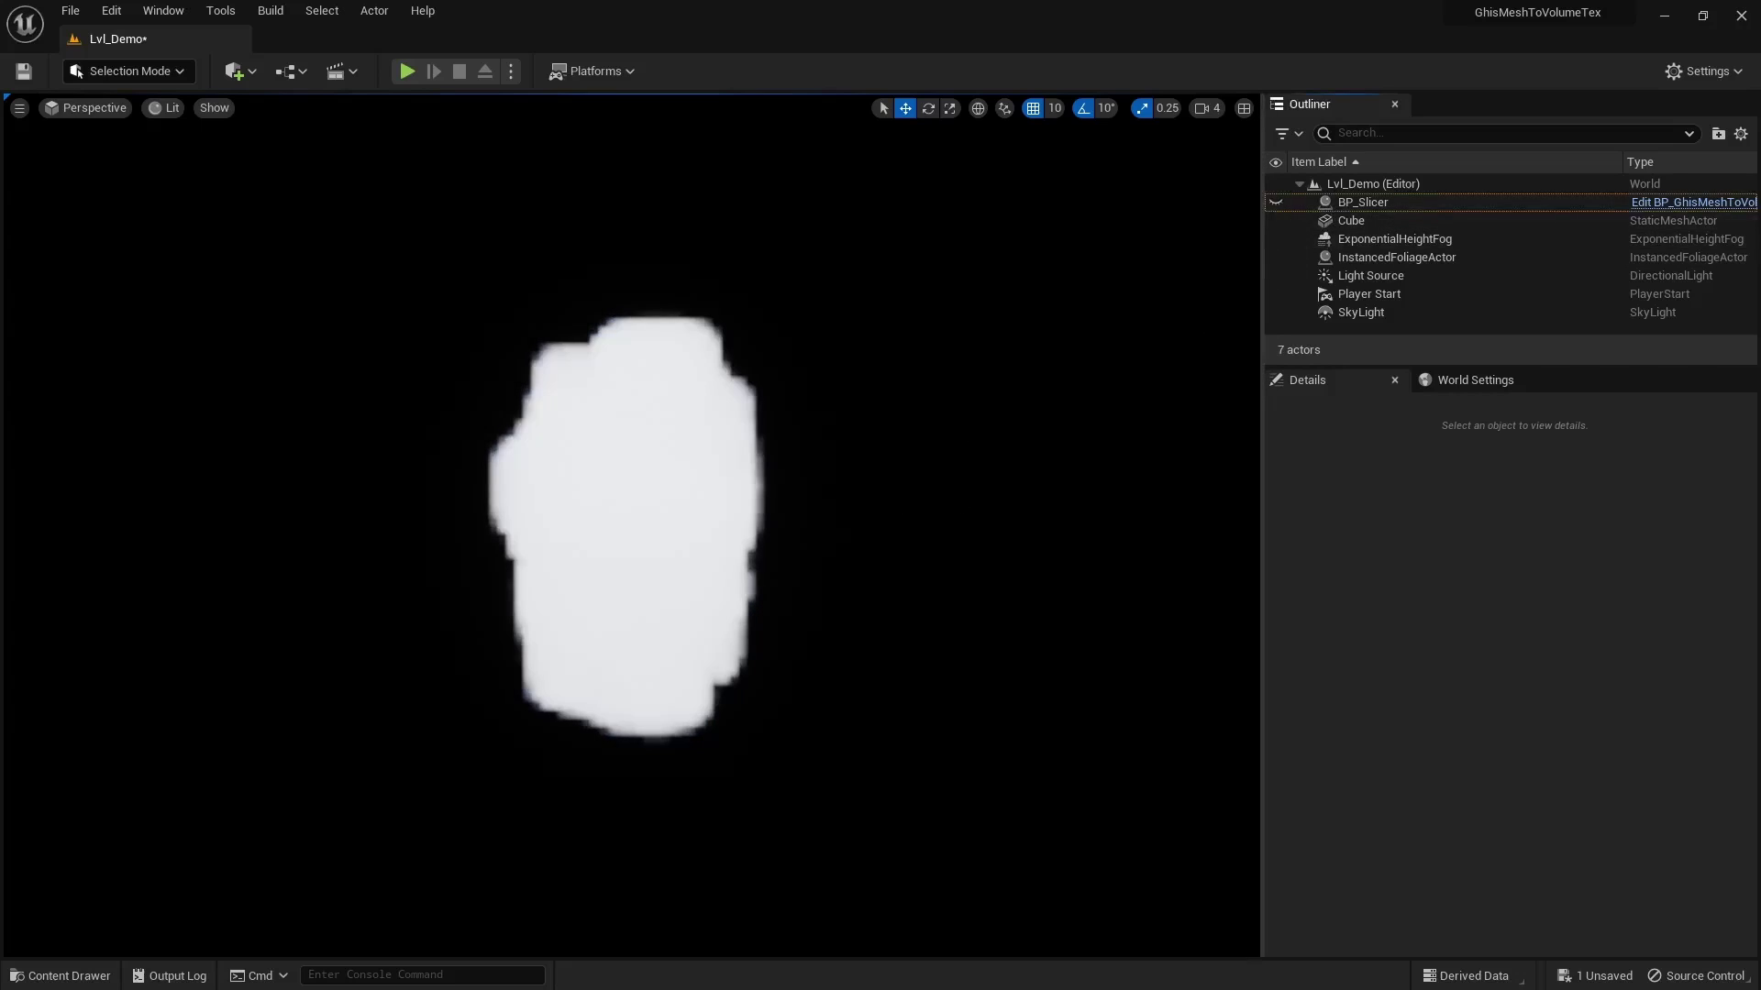
click(1275, 202)
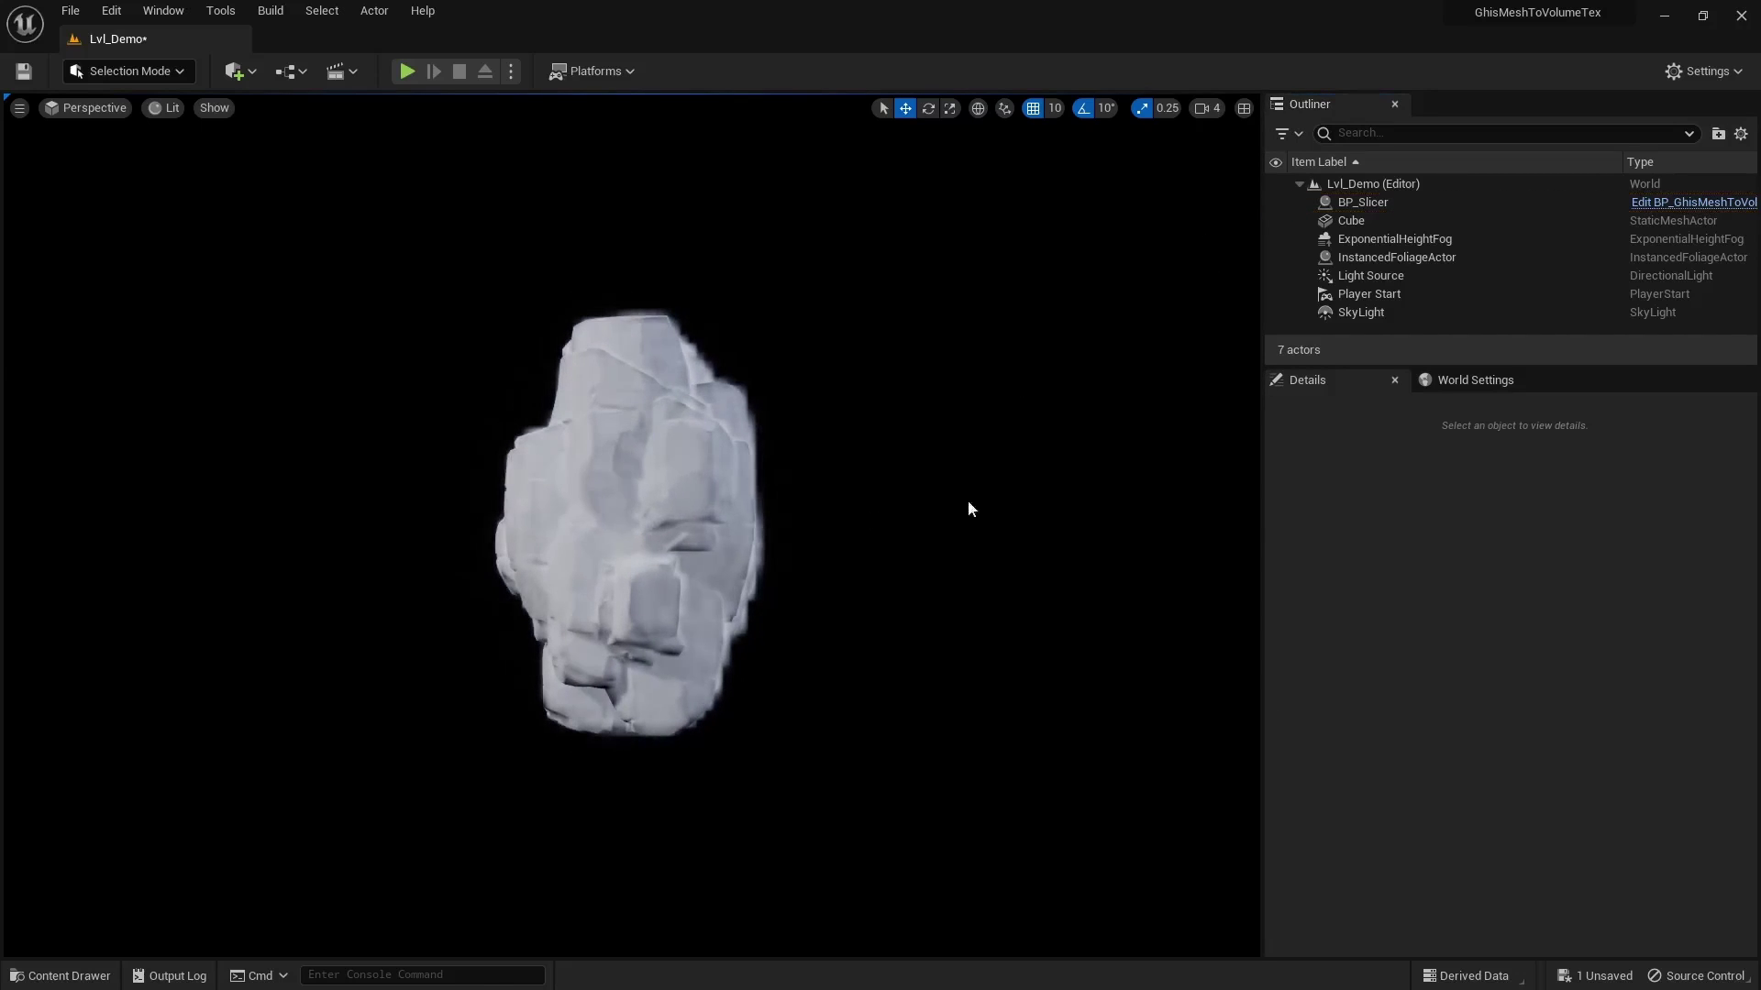
click(1275, 221)
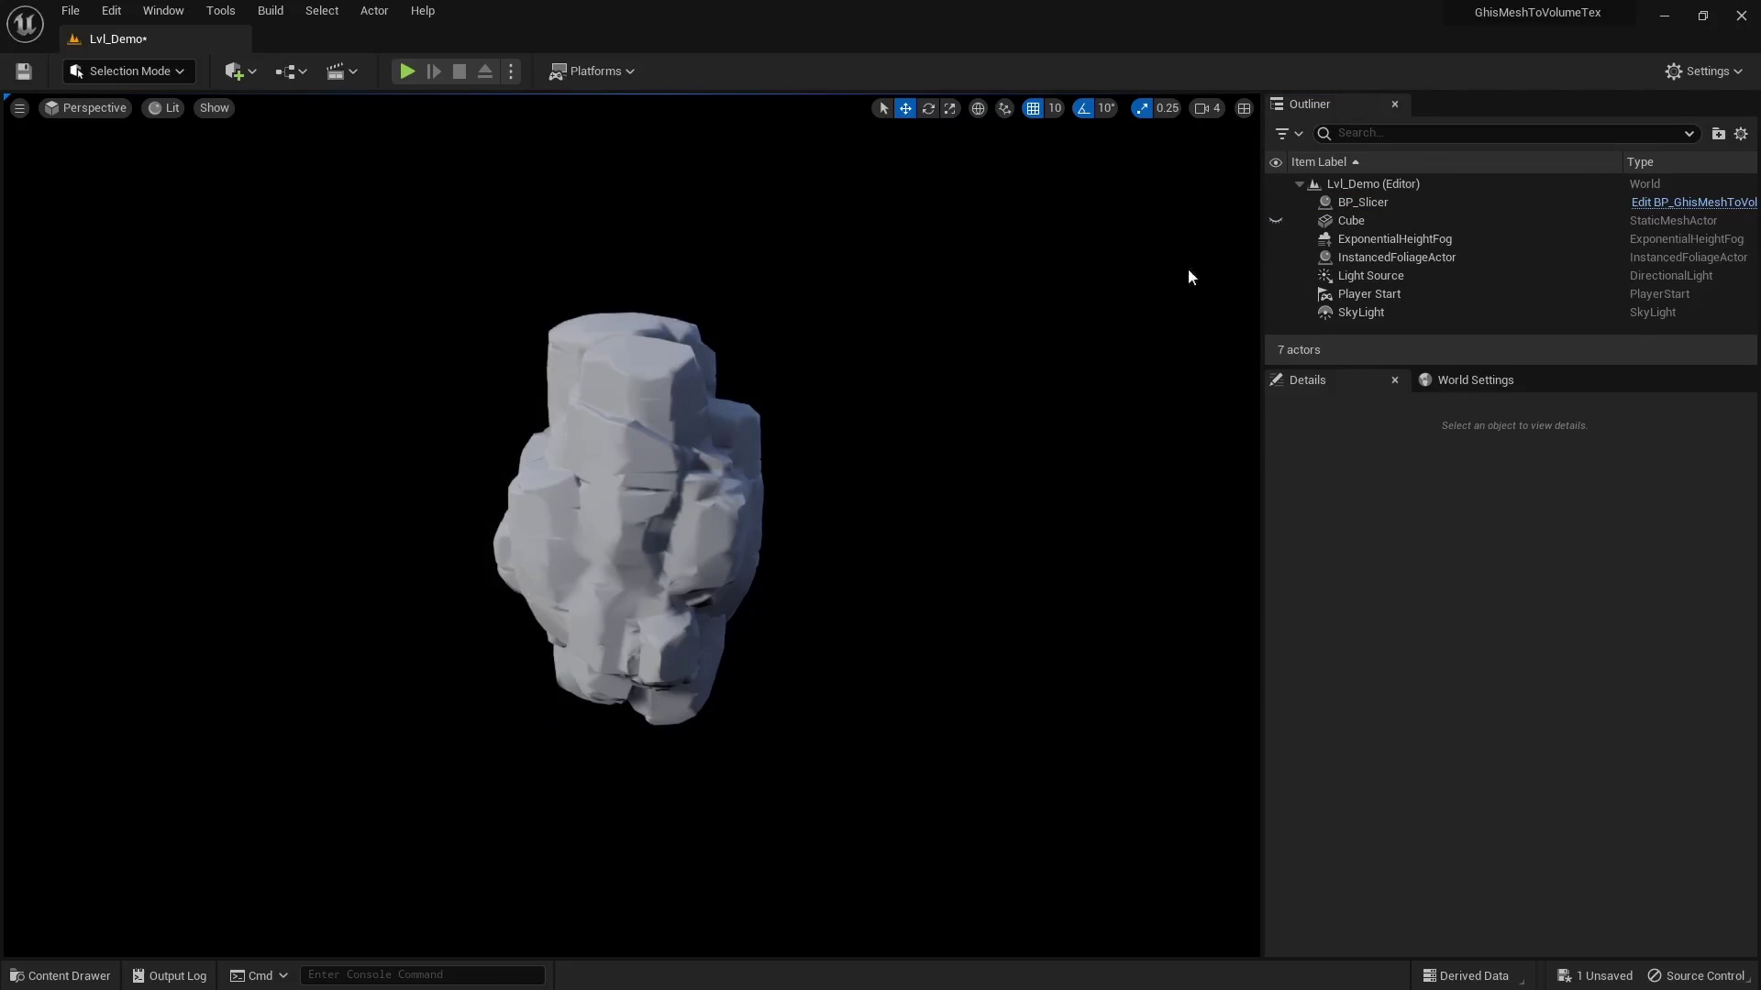
click(1275, 221)
click(1275, 202)
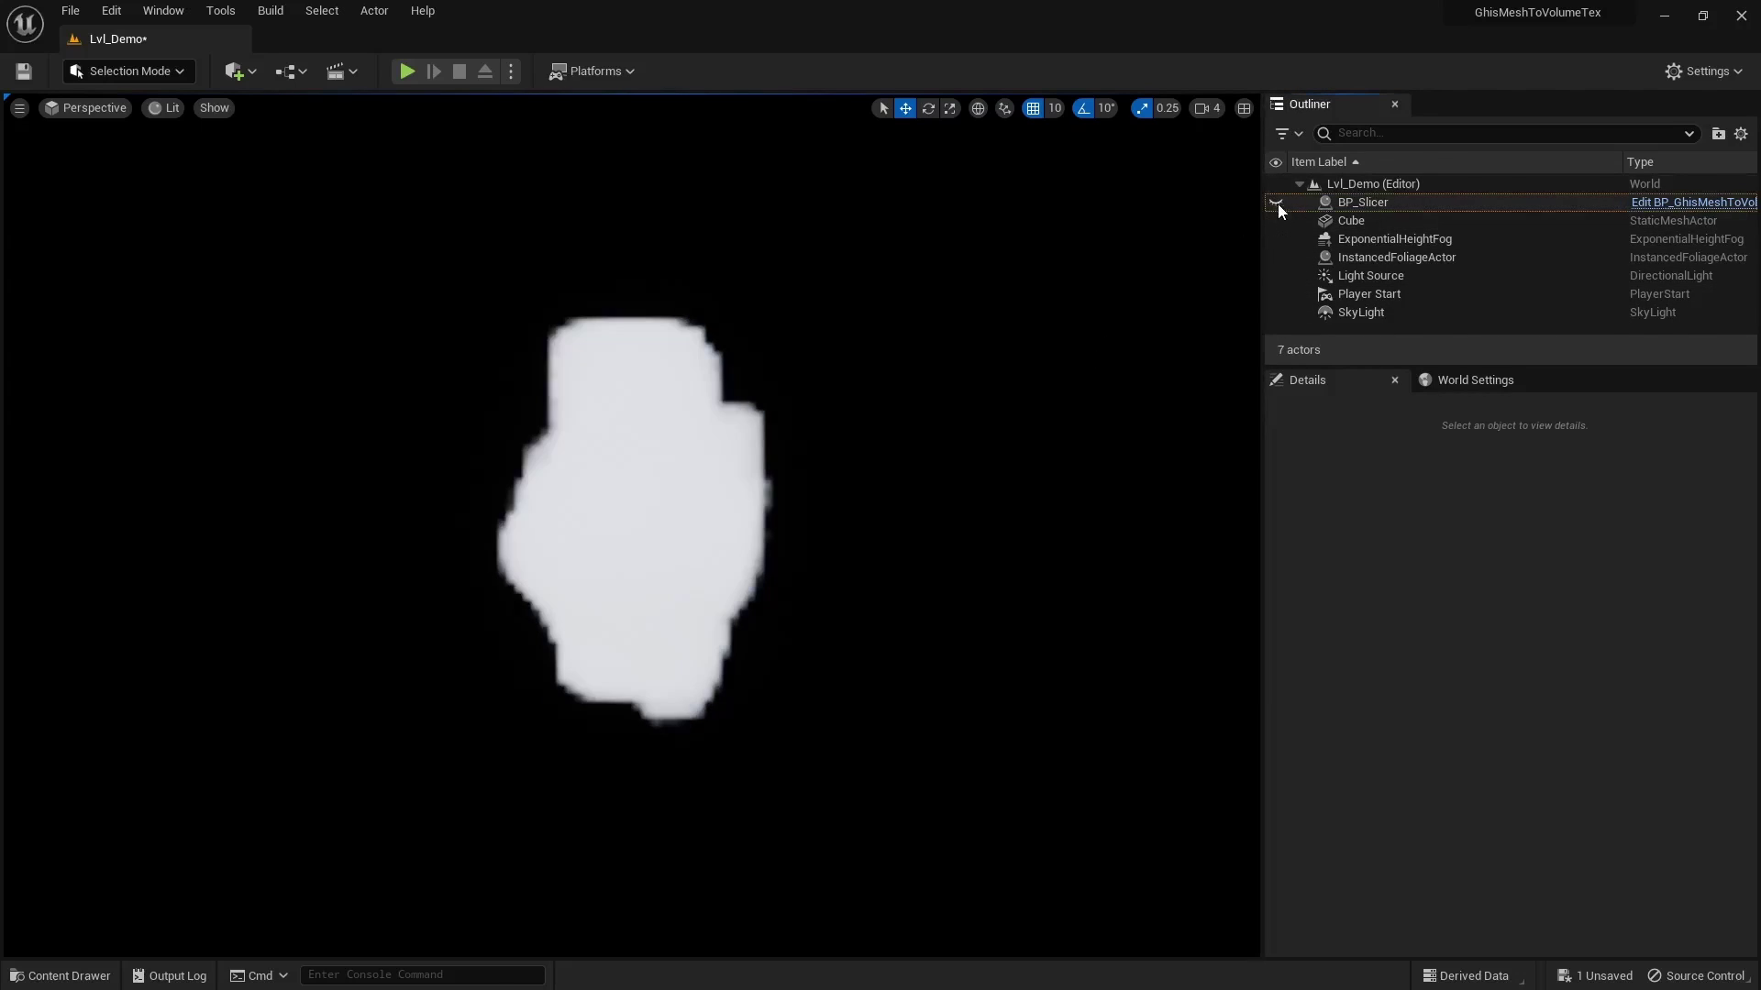
click(1276, 221)
click(1275, 221)
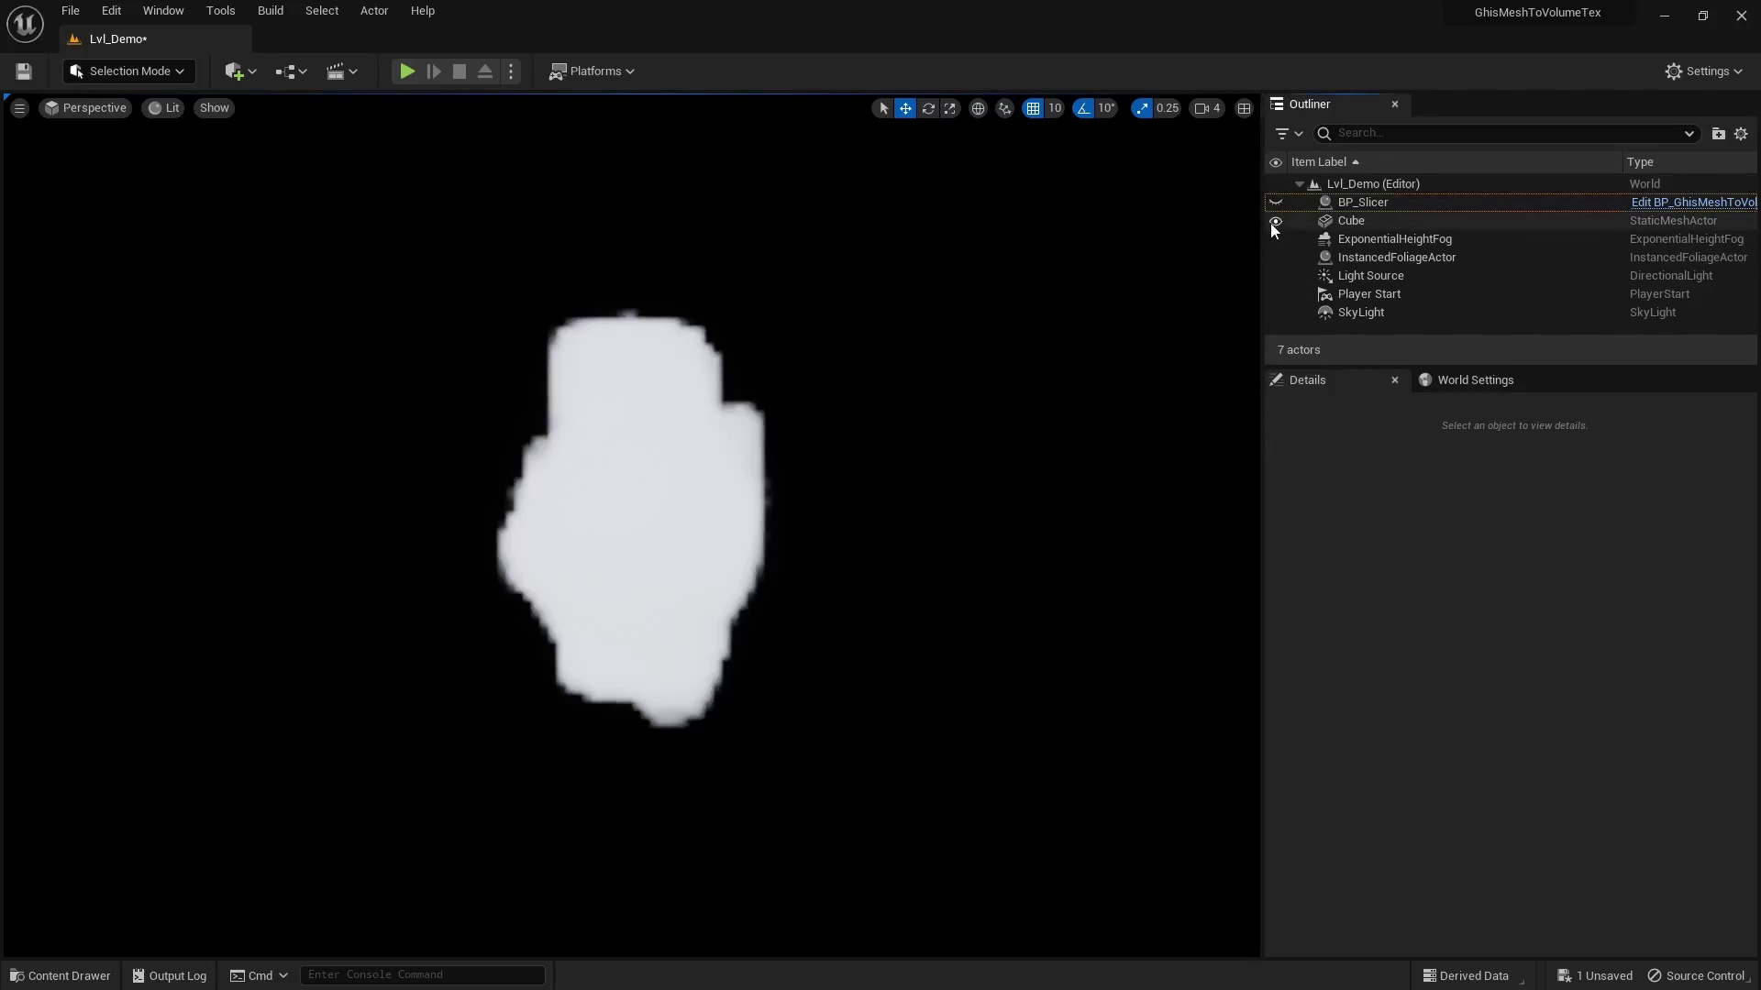